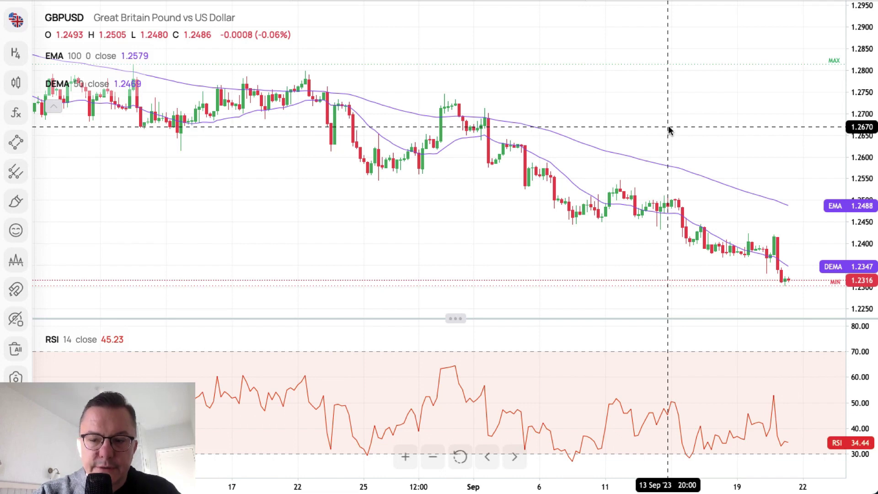
Step: Place a horizontal ray with magnet snapping on, starting at the 19 September candle high of 1.2423 on the GBPUSD chart
left_click_drag(668, 130, 574, 150)
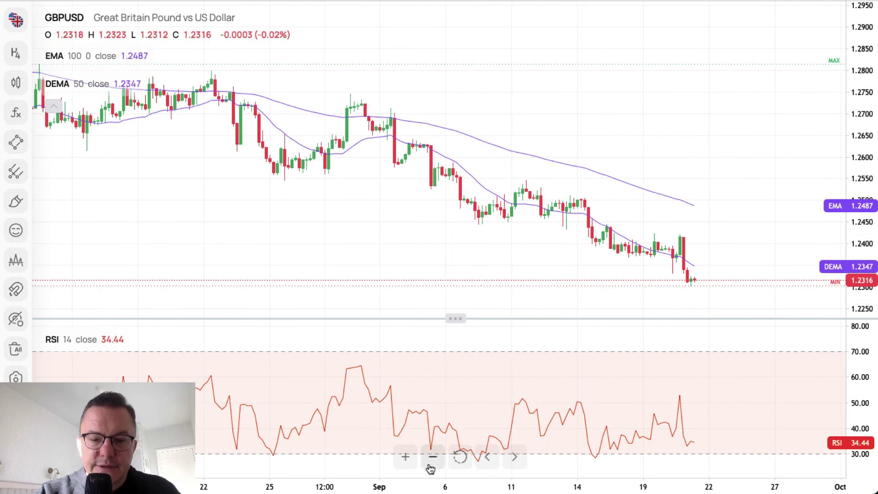
left_click(402, 460)
left_click(400, 460)
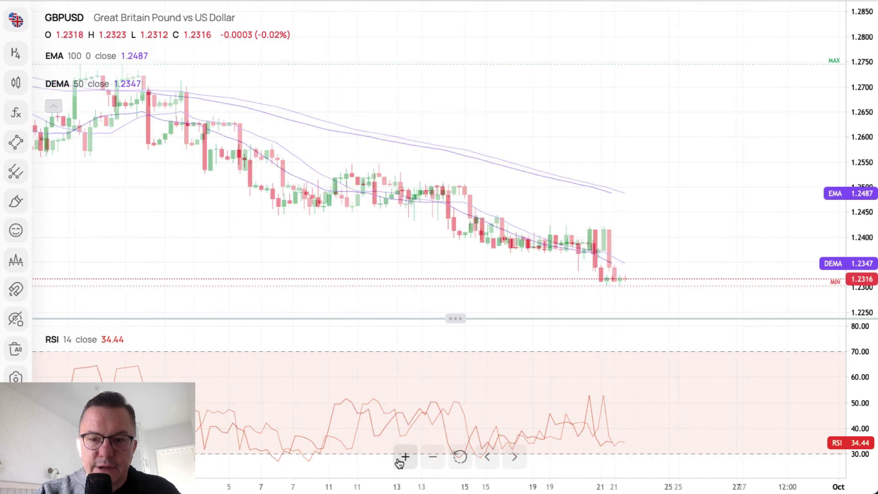
left_click(399, 462)
left_click(487, 456)
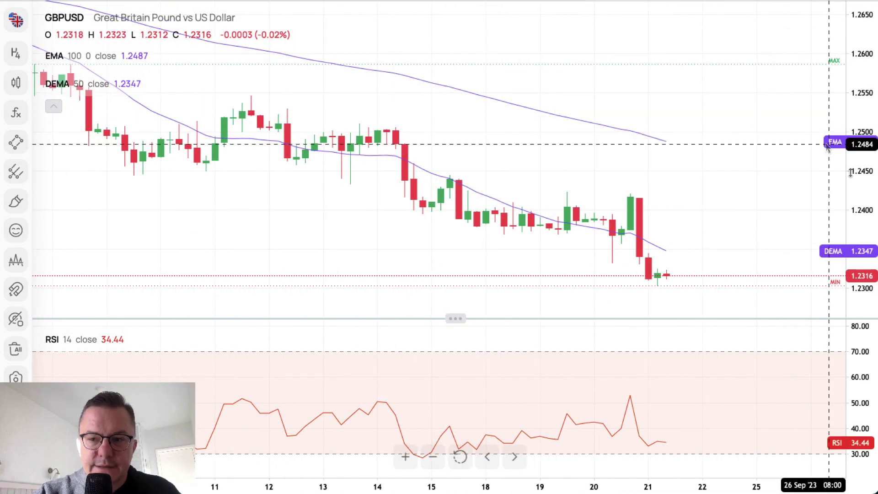
left_click_drag(747, 240, 705, 170)
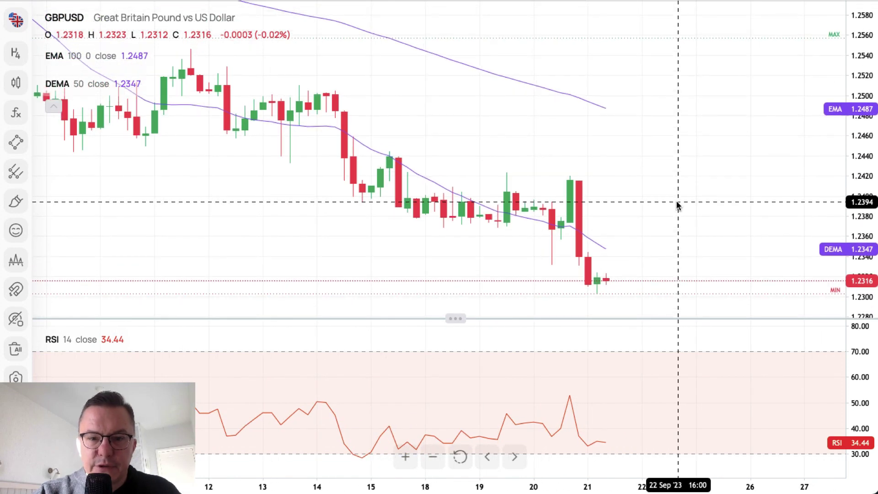
left_click(20, 150)
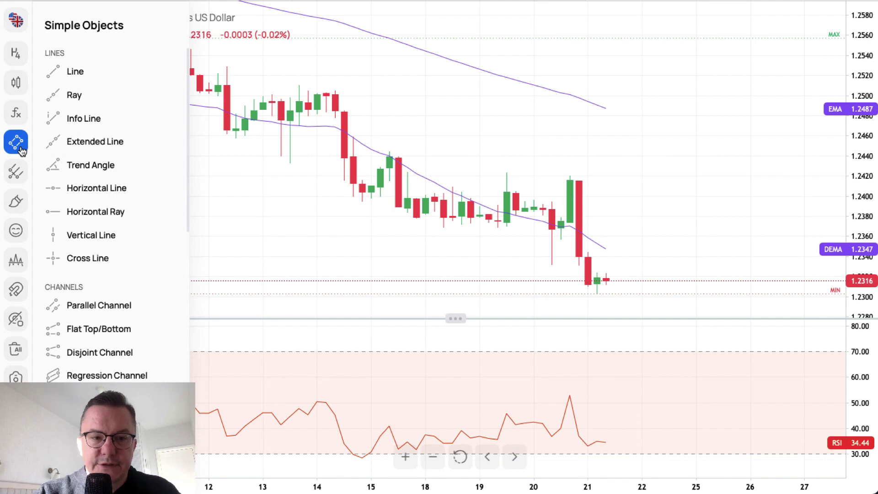
left_click(119, 195)
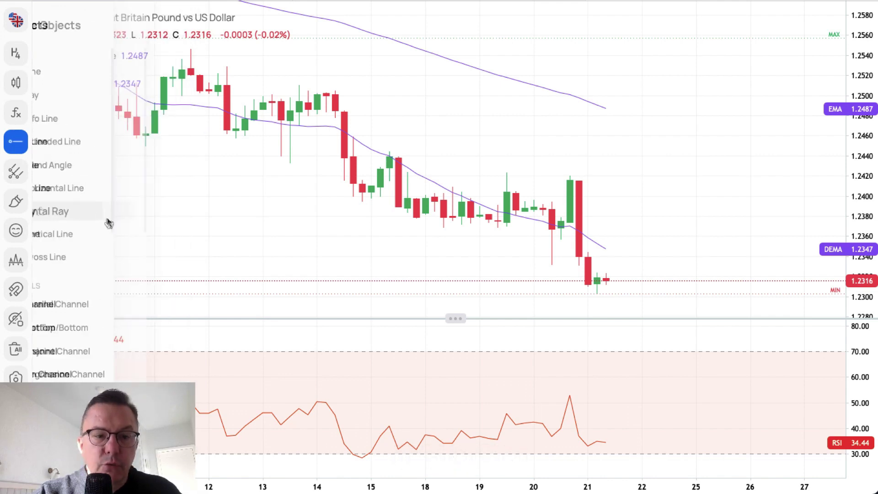
left_click(18, 290)
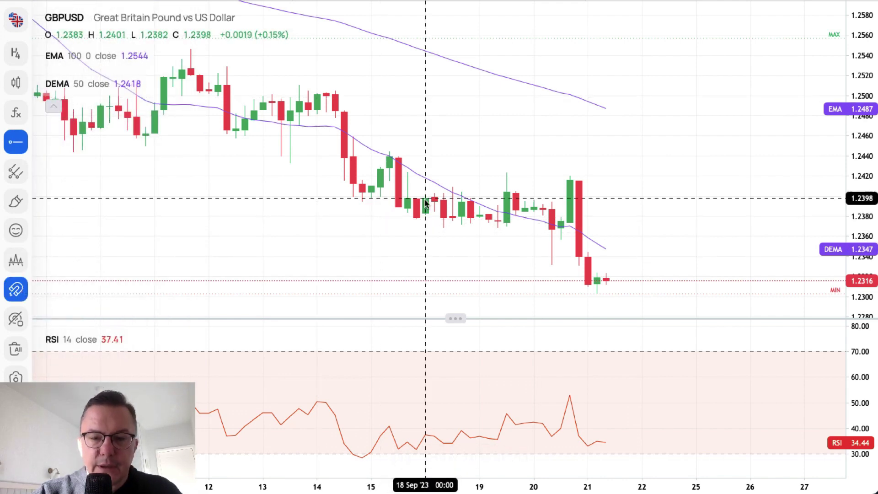
left_click(507, 173)
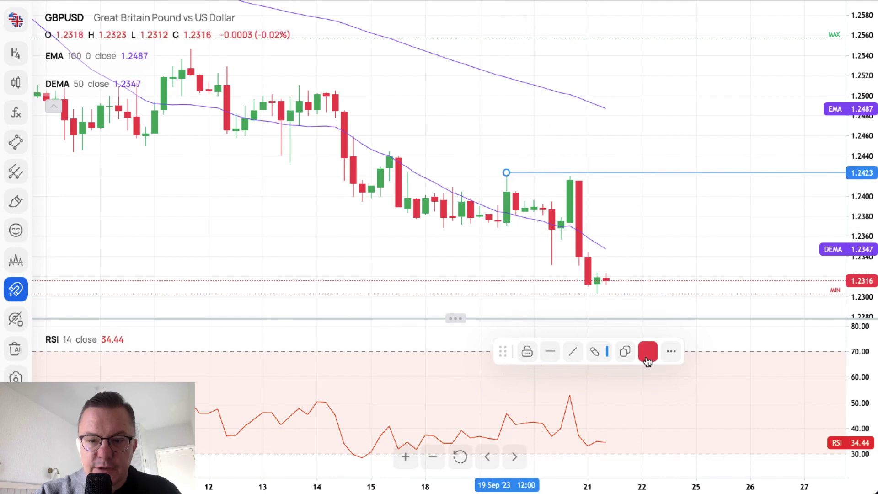
Step: Duplicate the ray onto the 20 September low at 1.2332 and add another horizontal ray at the 21 September low of 1.2303
left_click(625, 351)
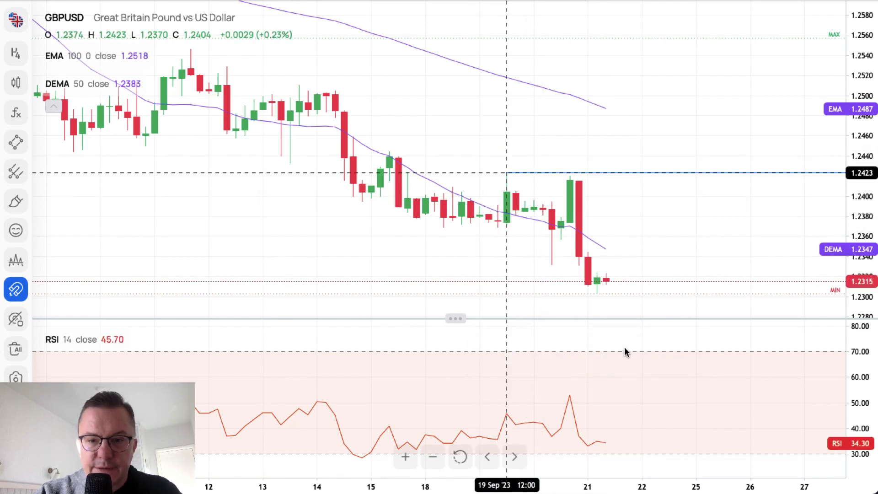
left_click(552, 265)
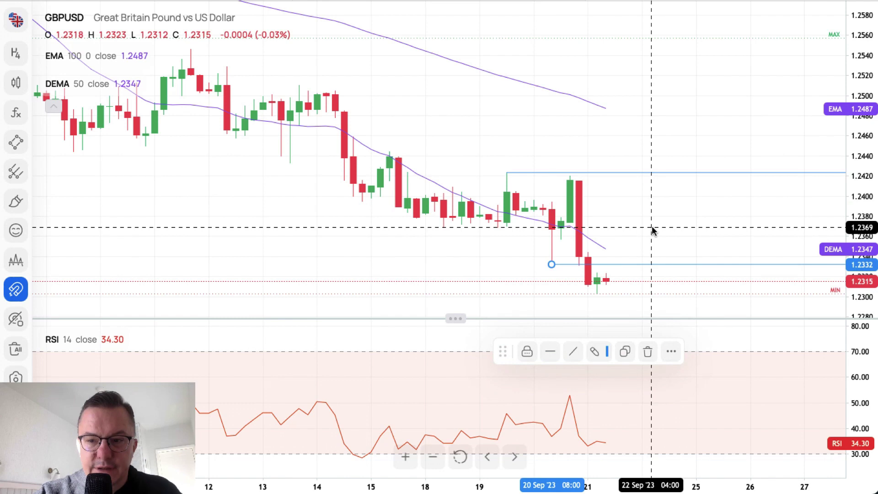
left_click_drag(652, 230, 615, 201)
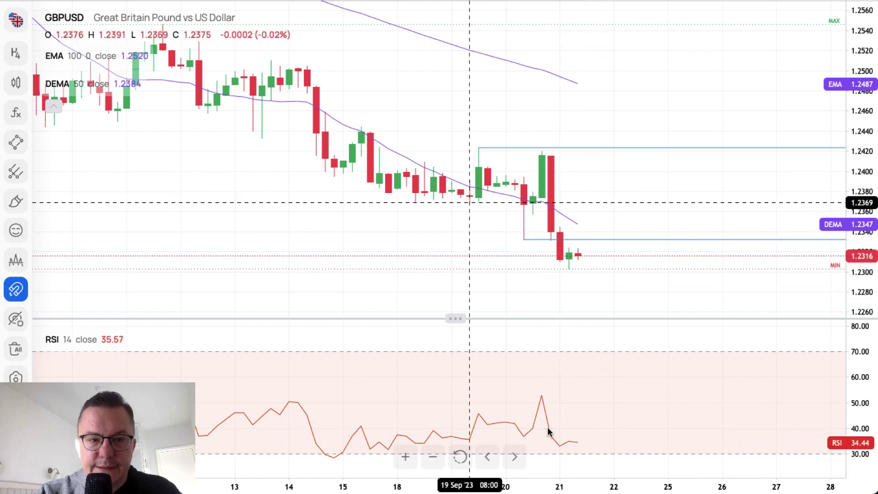
left_click(15, 141)
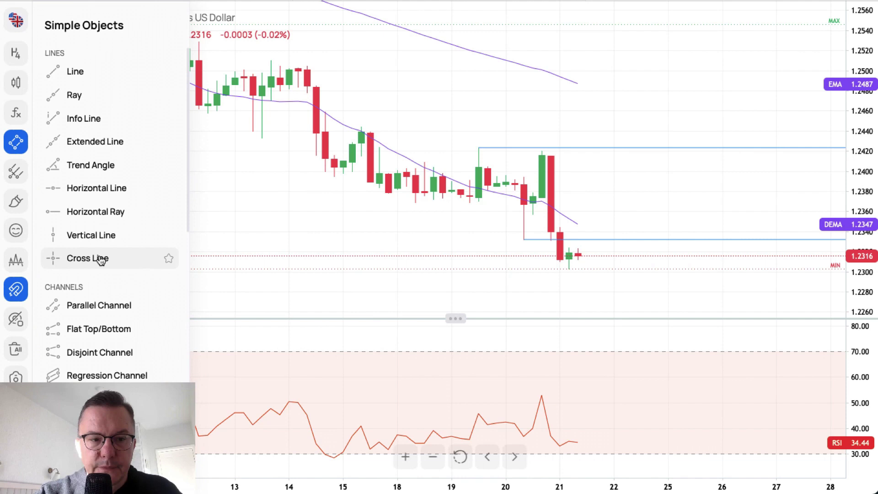
left_click(95, 211)
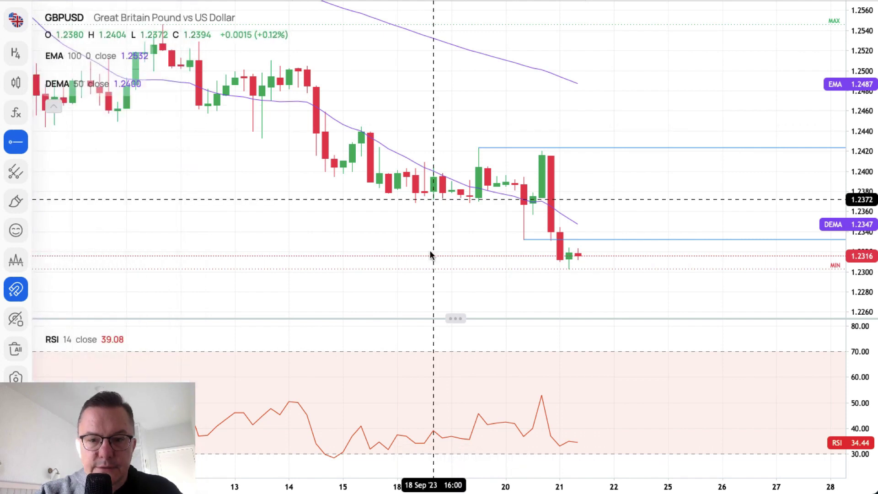
left_click(567, 273)
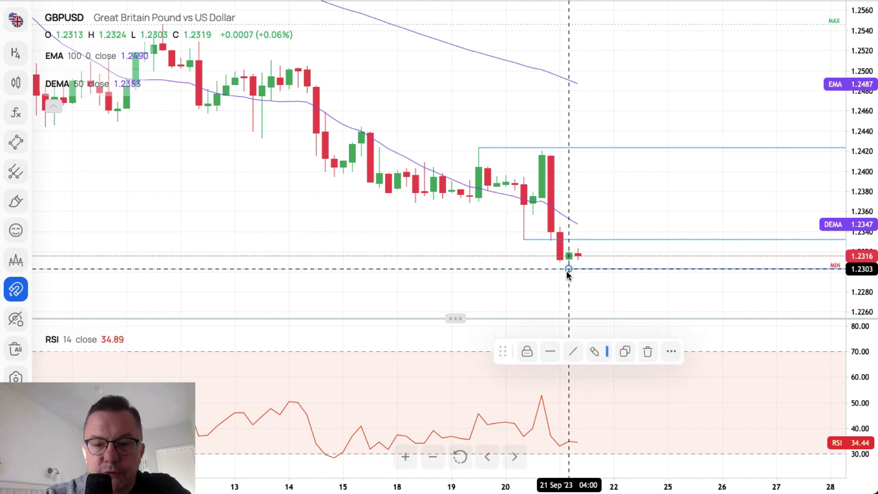
Step: Draw a horizontal line through the earlier swing low before June at 1.2307
left_click(441, 456)
left_click(440, 457)
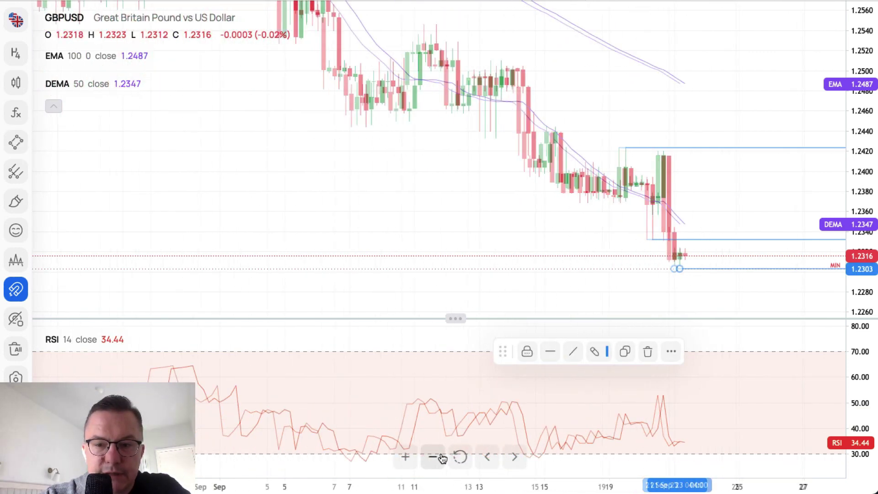
left_click(440, 457)
left_click(441, 456)
left_click(441, 456)
left_click(441, 457)
left_click(441, 456)
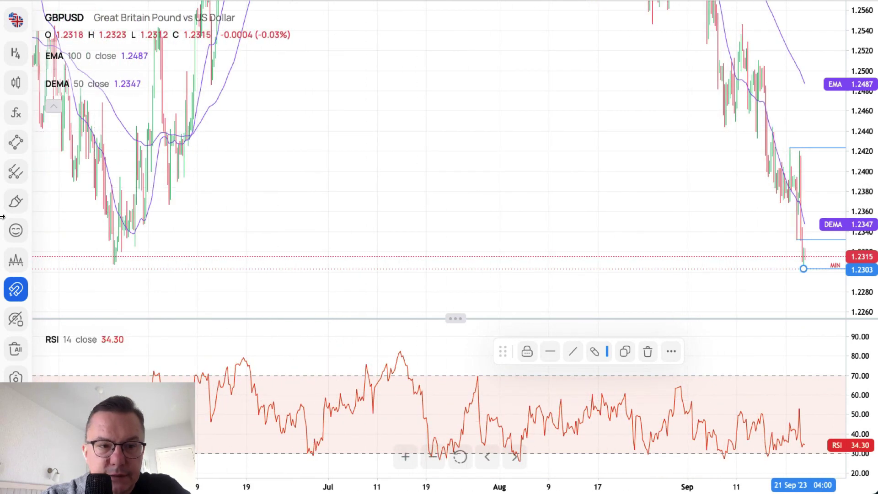
left_click(16, 144)
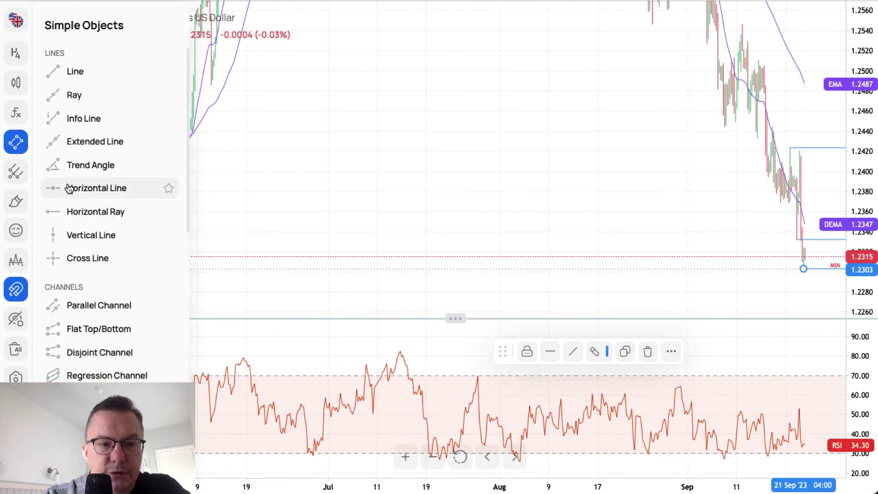
left_click(69, 187)
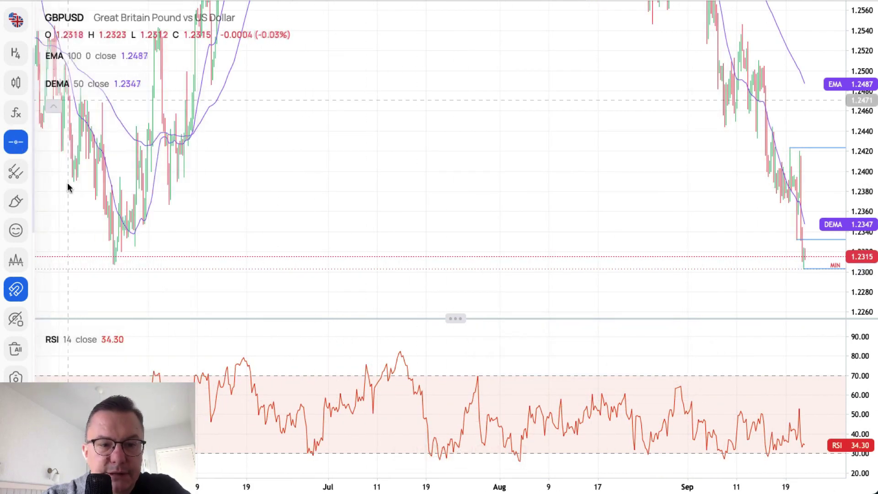
left_click(115, 265)
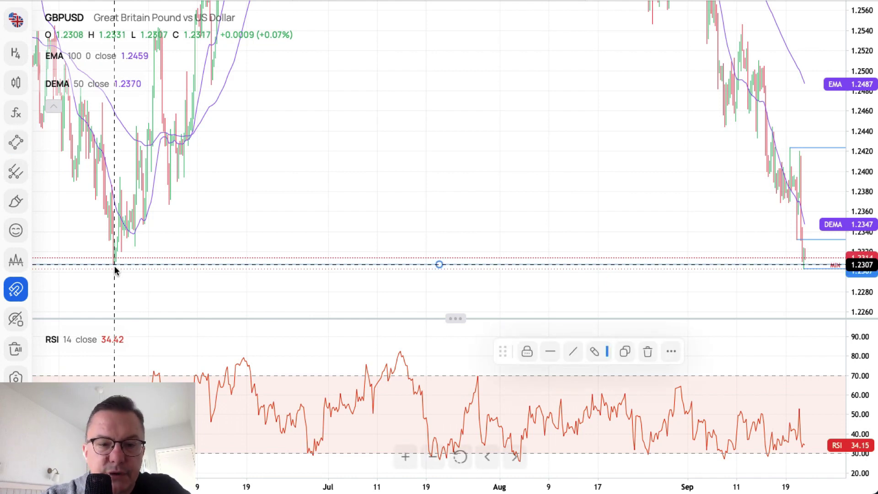
Step: Format the 1.2307 horizontal line in green with the thickest line width
left_click(600, 354)
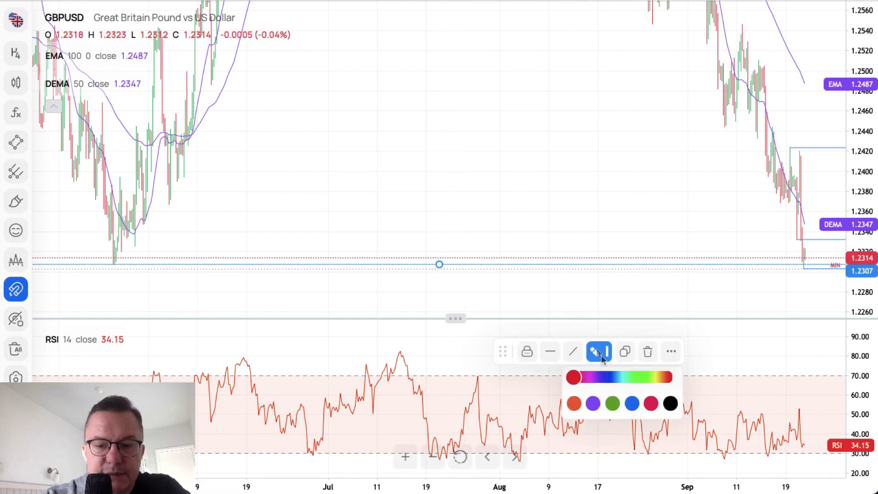
left_click(613, 404)
left_click(550, 352)
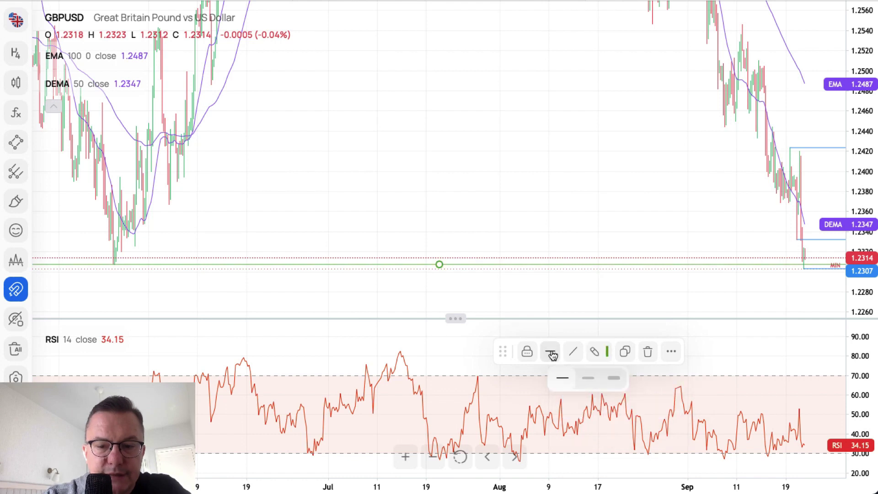
left_click(609, 378)
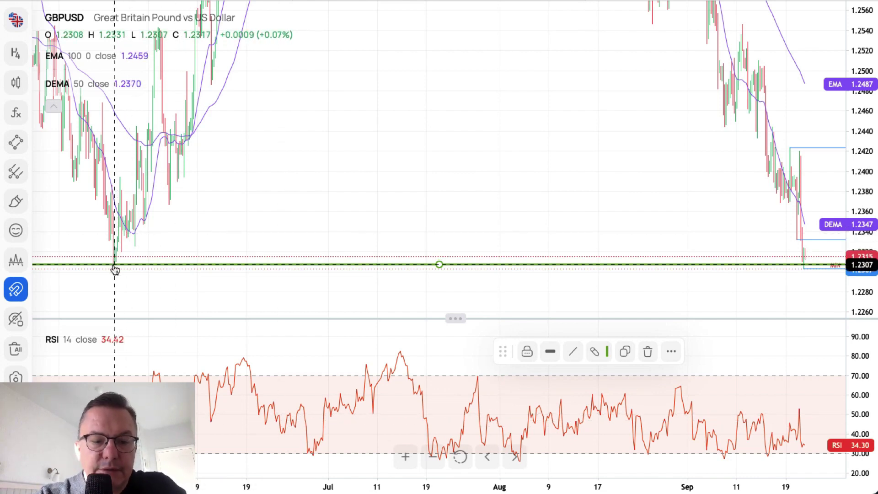
left_click(206, 226)
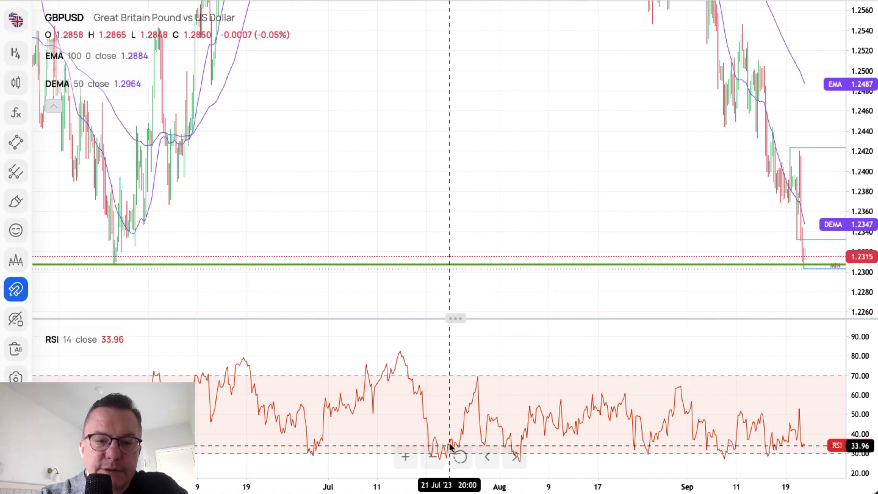
left_click_drag(517, 181, 447, 212)
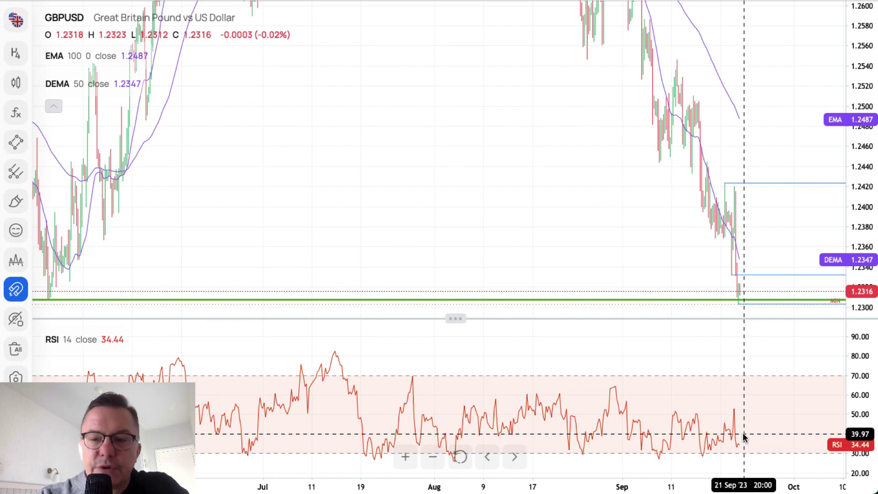
left_click(466, 462)
left_click(407, 459)
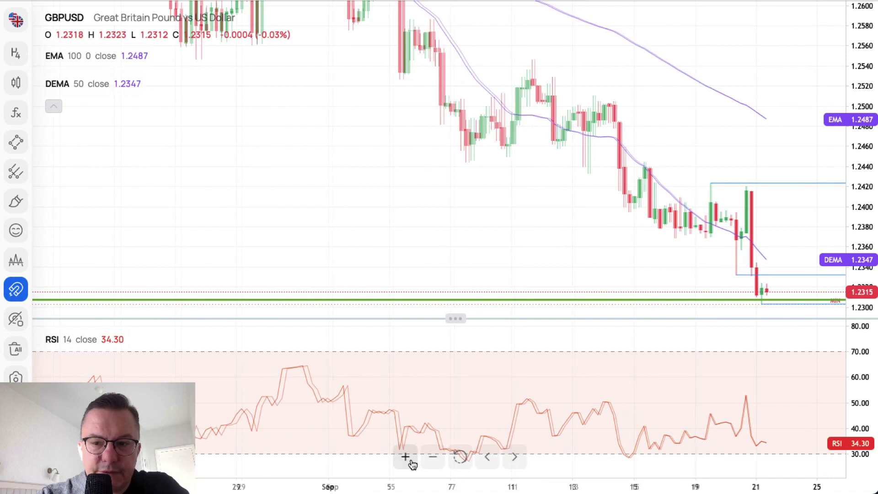
left_click_drag(631, 165, 529, 160)
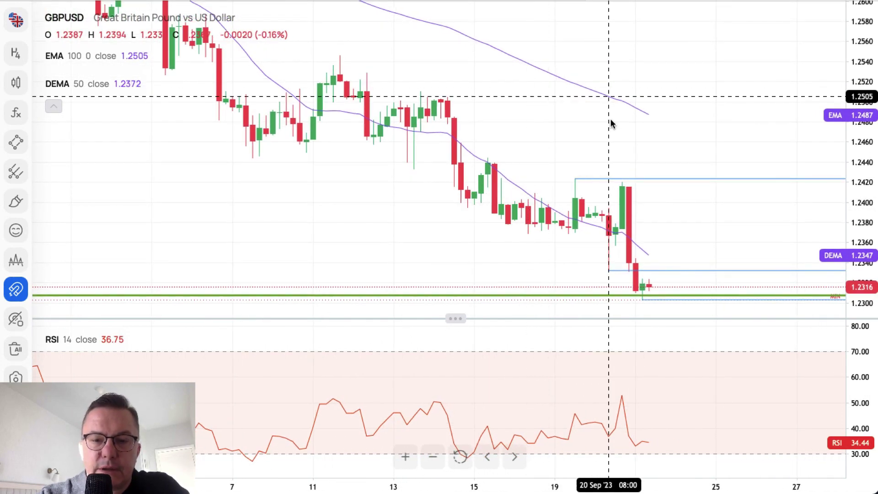
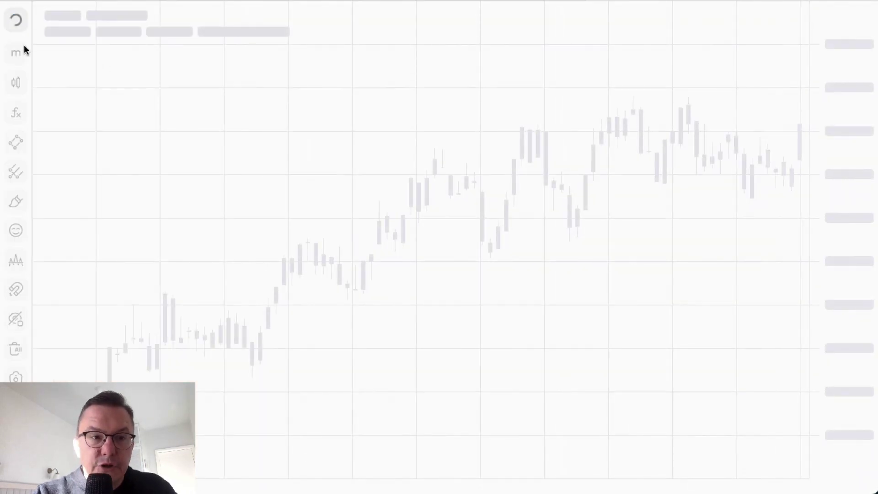
Step: Switch the chart to the USDCHF market with a 4-hour timeframe
left_click(16, 22)
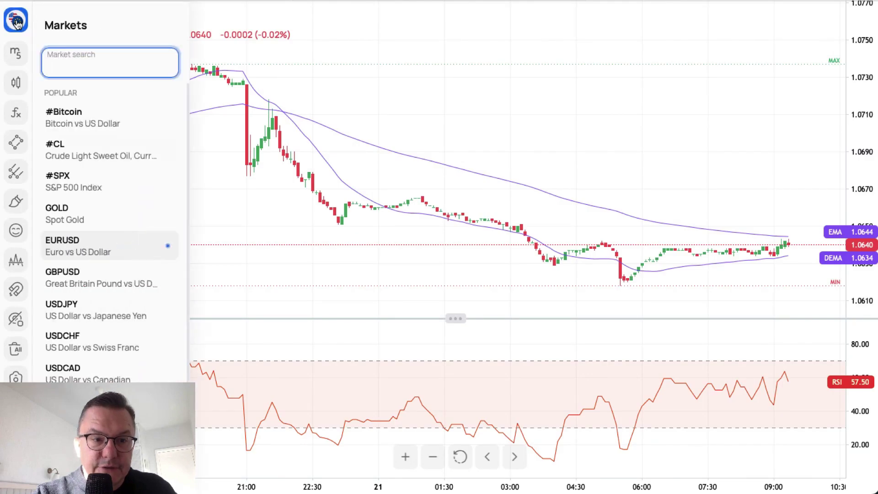
left_click(79, 341)
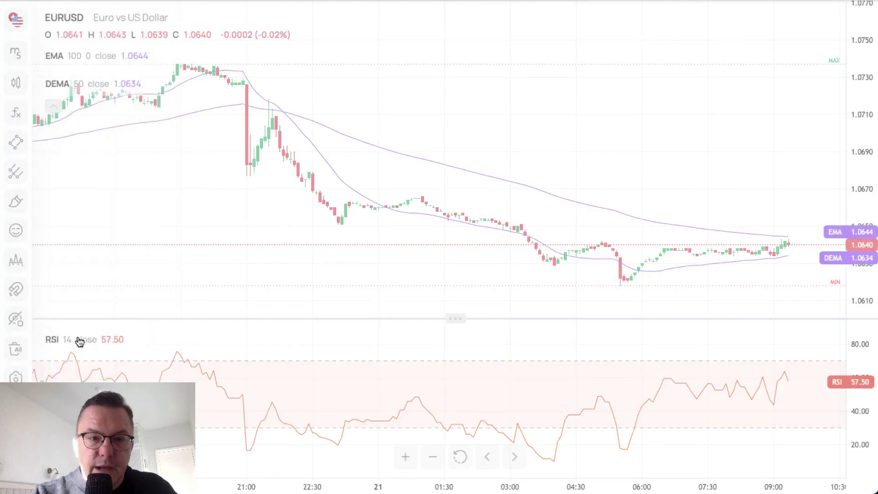
left_click(16, 53)
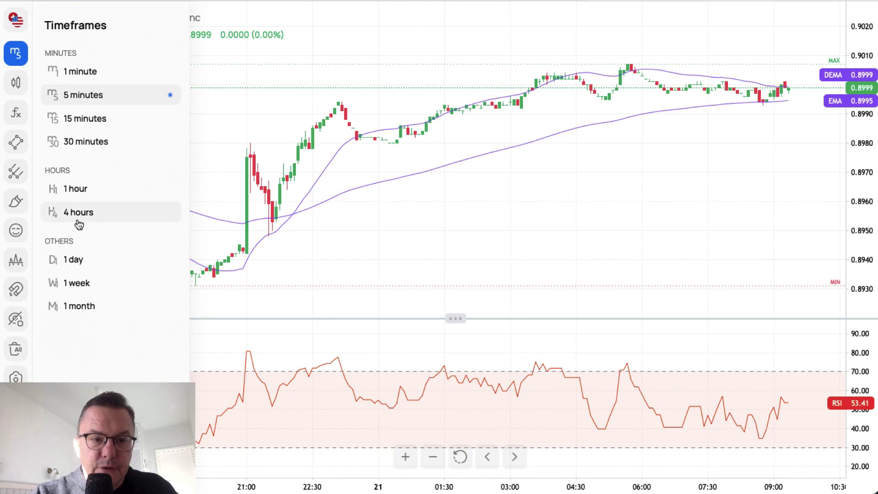
left_click(79, 214)
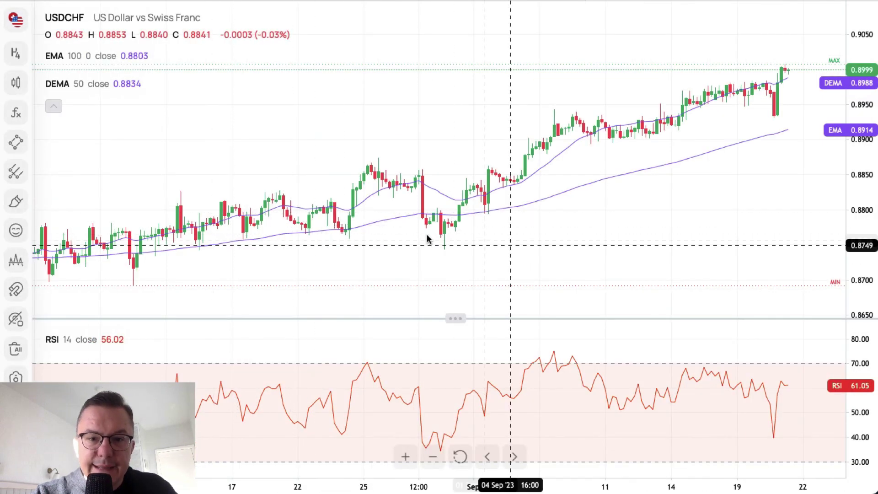
Step: Turn on magnet snapping and draw a horizontal line through the 18 July low at 0.8554
left_click(434, 457)
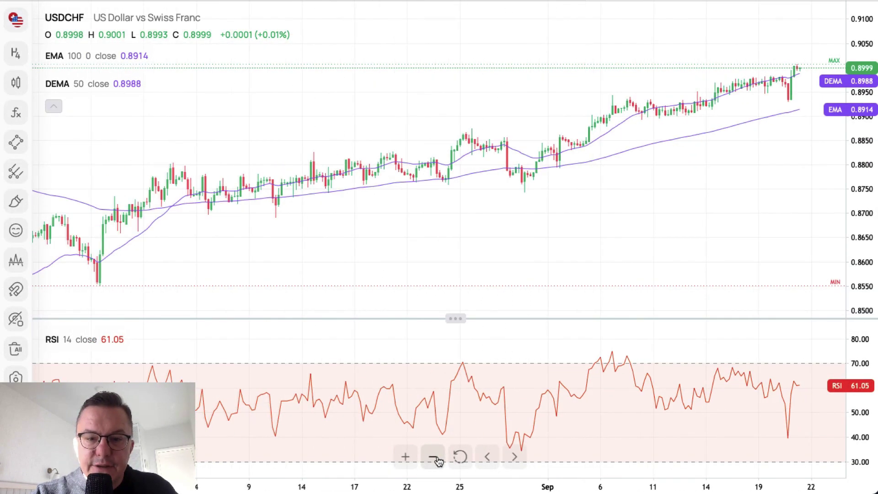
left_click(434, 457)
left_click(434, 457)
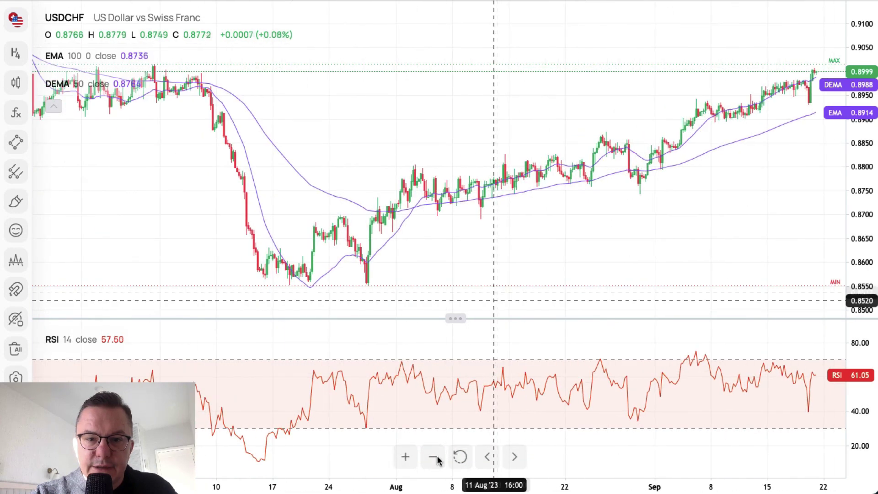
scroll(598, 251, "right", 5)
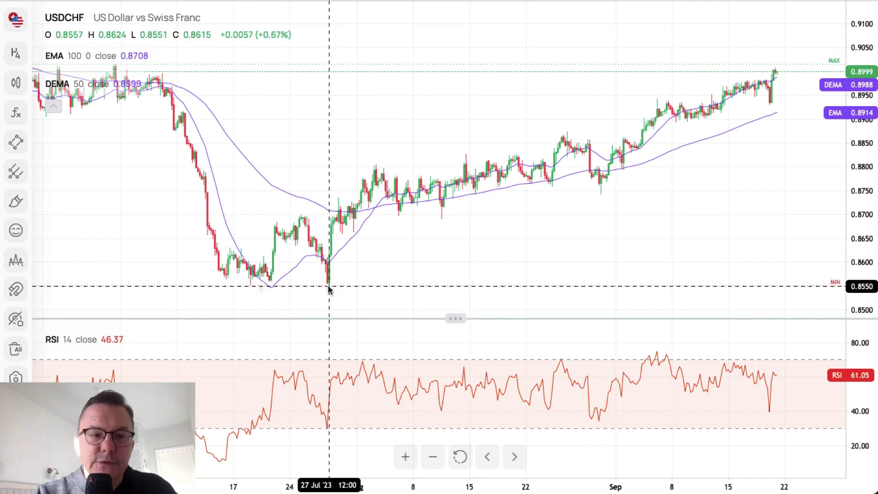
left_click(20, 141)
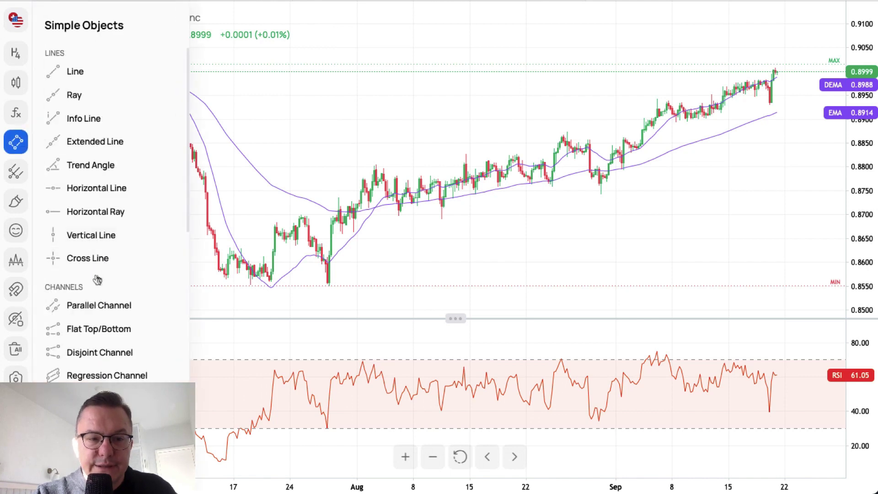
left_click(92, 188)
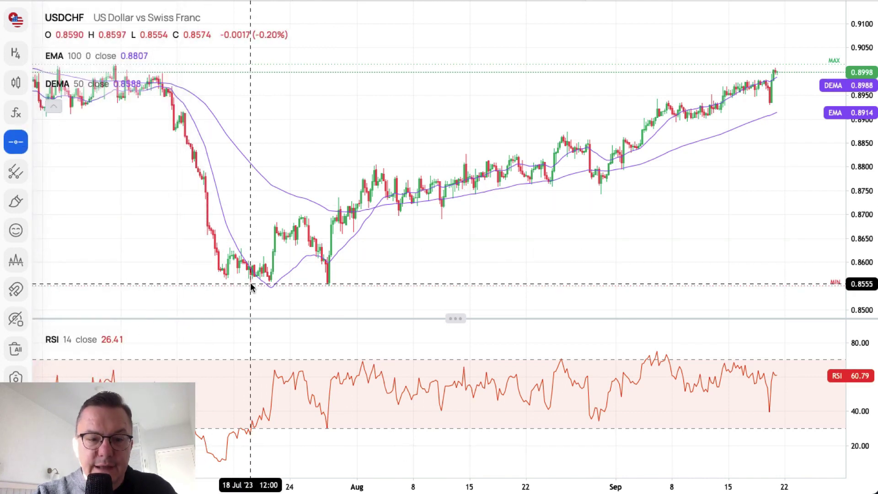
left_click(17, 289)
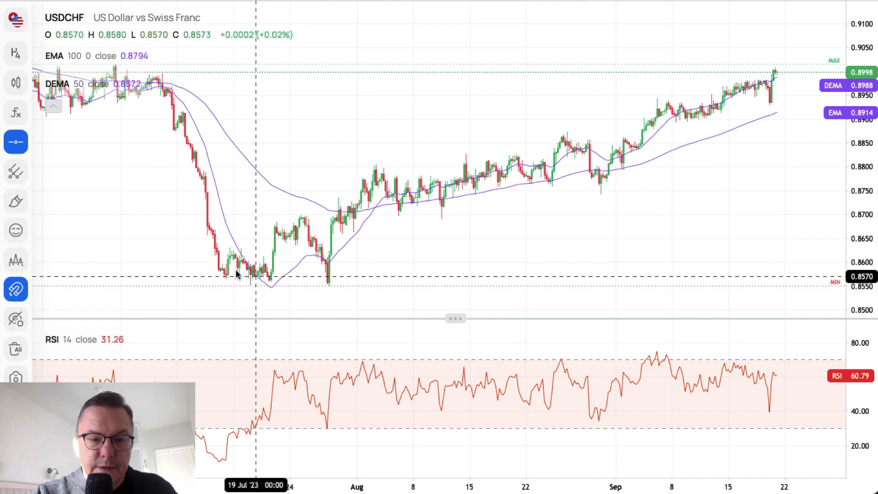
left_click(250, 287)
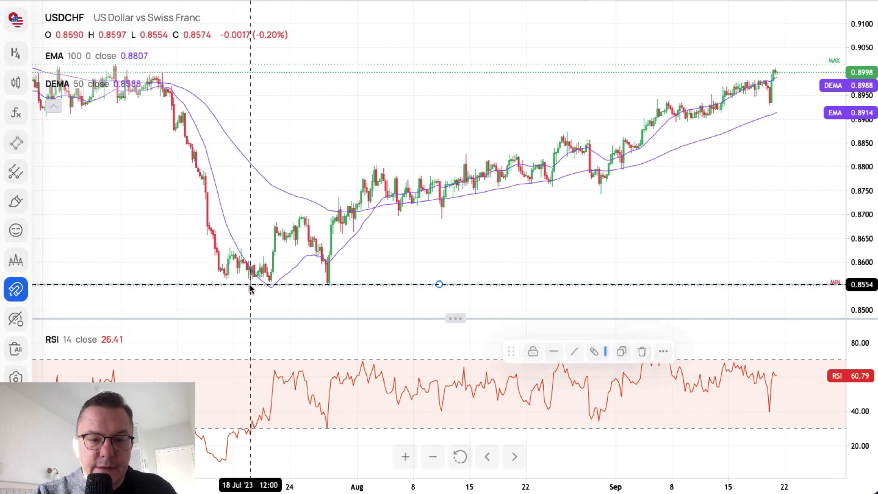
Step: Format the 0.8554 horizontal line in green with the thickest line width
left_click(599, 356)
left_click(613, 403)
left_click(550, 352)
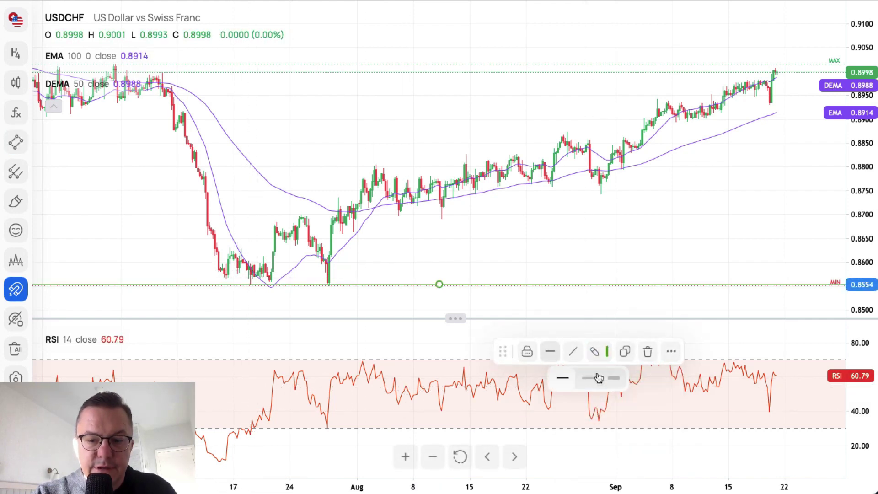
left_click(614, 379)
Step: Duplicate the green support line and place the copy across the early July highs at 0.9014
left_click_drag(589, 284, 590, 265)
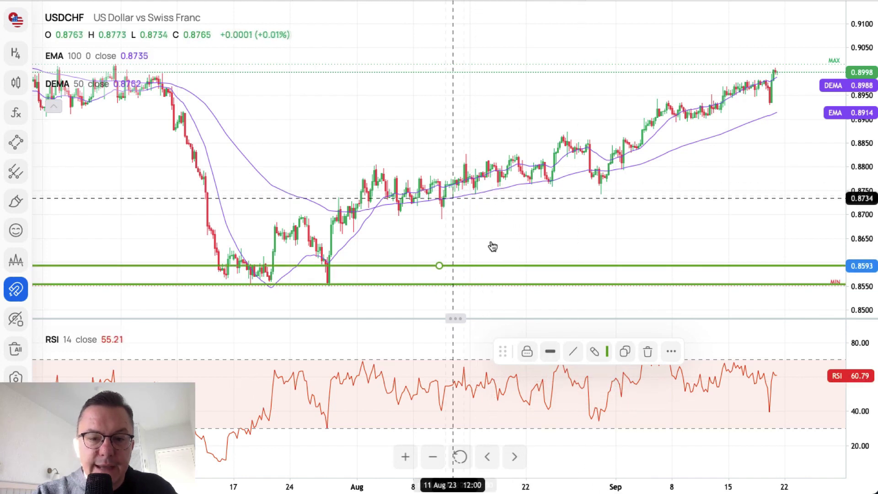
left_click_drag(440, 266, 115, 65)
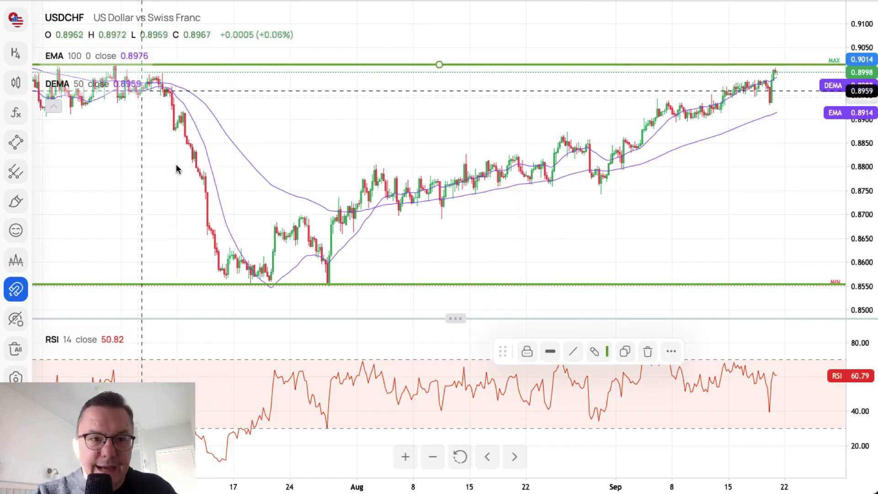
left_click(111, 243)
Step: Reposition the upper horizontal line at 0.9014 and color it crimson red to mark resistance
scroll(113, 240, "left", 5)
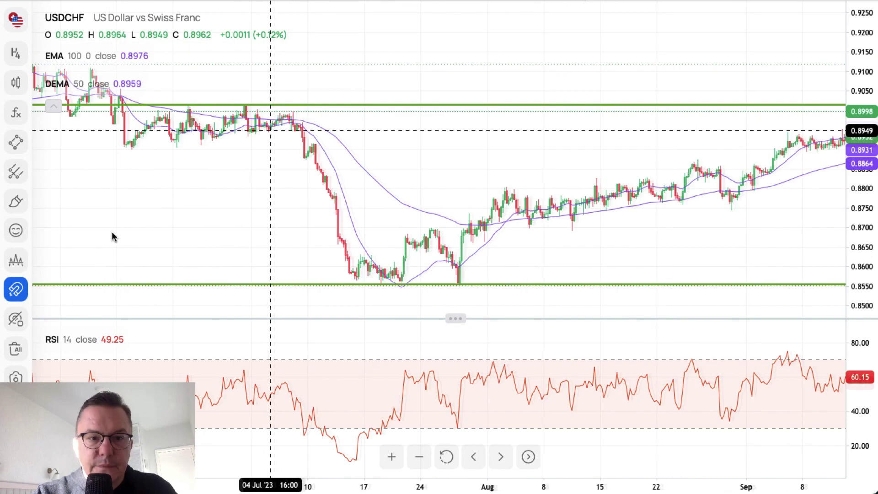
scroll(113, 236, "left", 5)
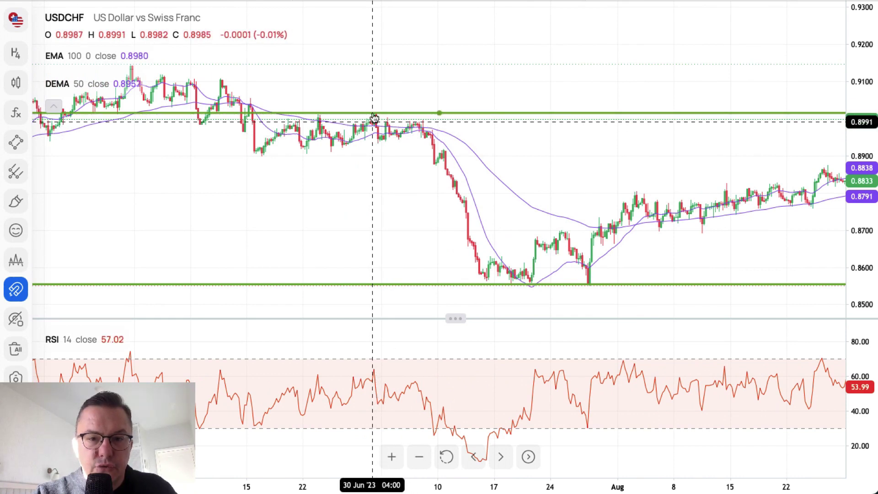
left_click_drag(373, 120, 167, 183)
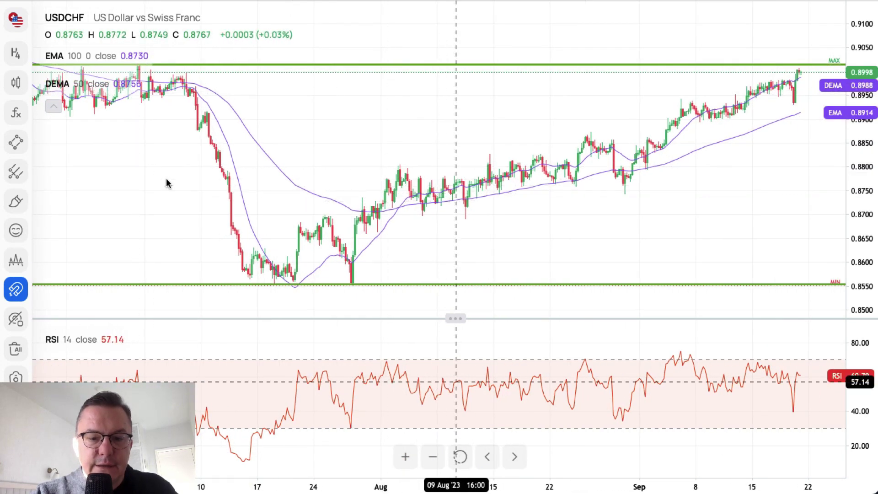
left_click_drag(439, 66, 439, 68)
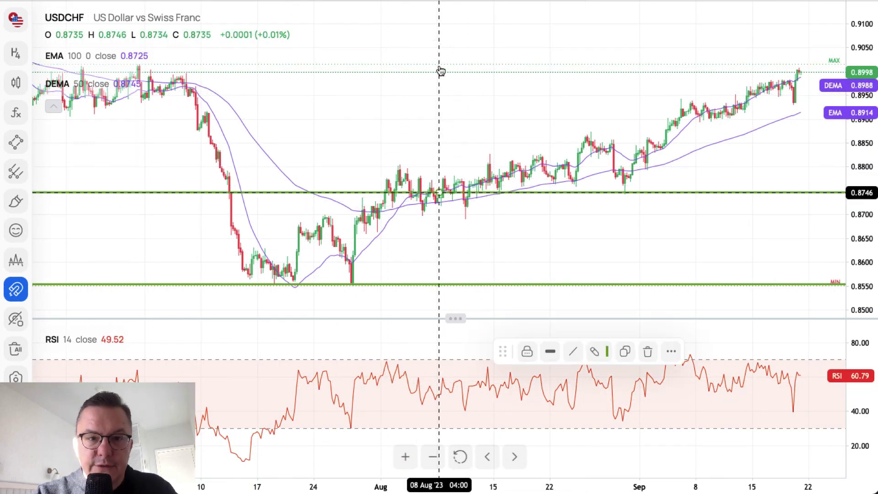
left_click_drag(439, 193, 438, 64)
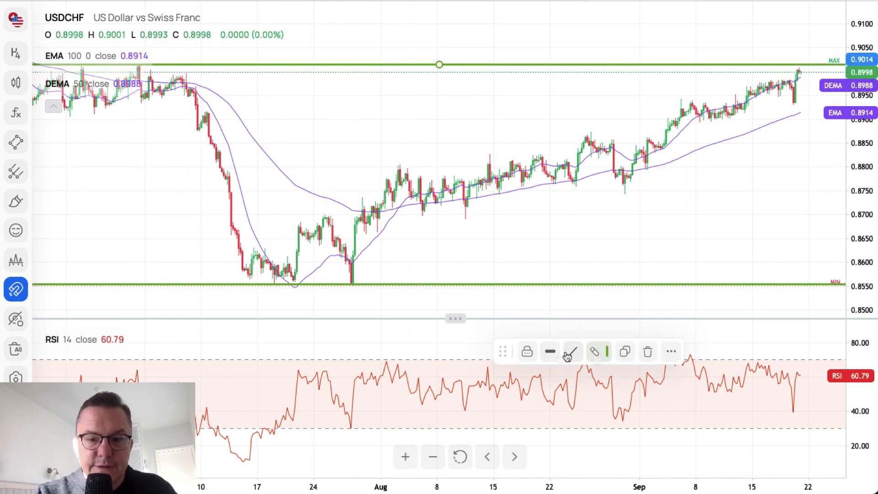
left_click(606, 359)
left_click(651, 403)
left_click(689, 151)
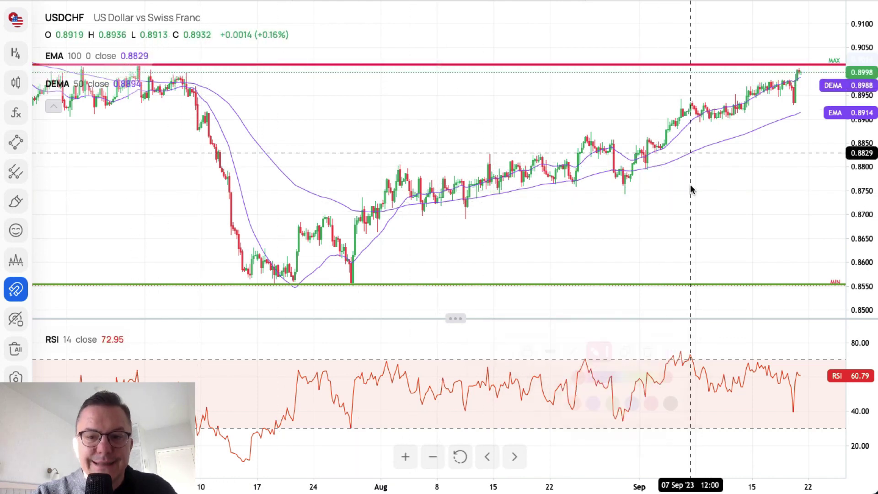
Step: Examine the September price action beneath the red resistance line together with the moving averages and the RSI
scroll(643, 234, "right", 5)
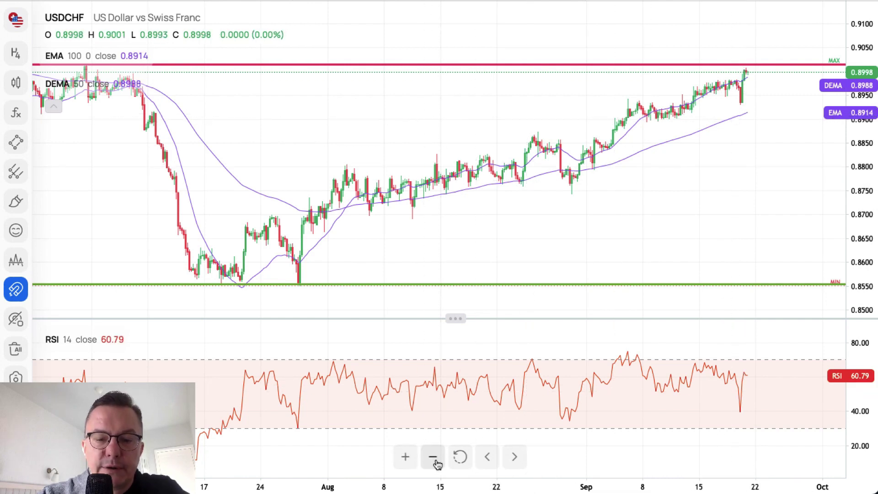
left_click(460, 456)
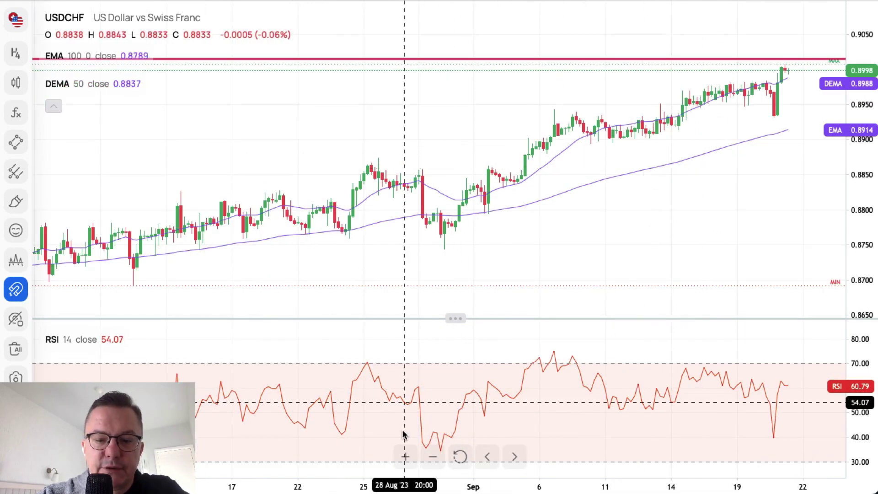
left_click(405, 457)
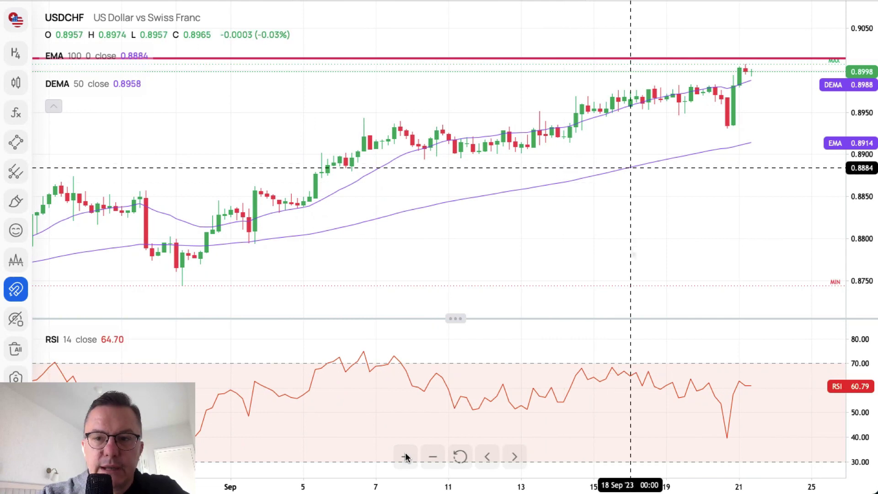
scroll(631, 251, "right", 5)
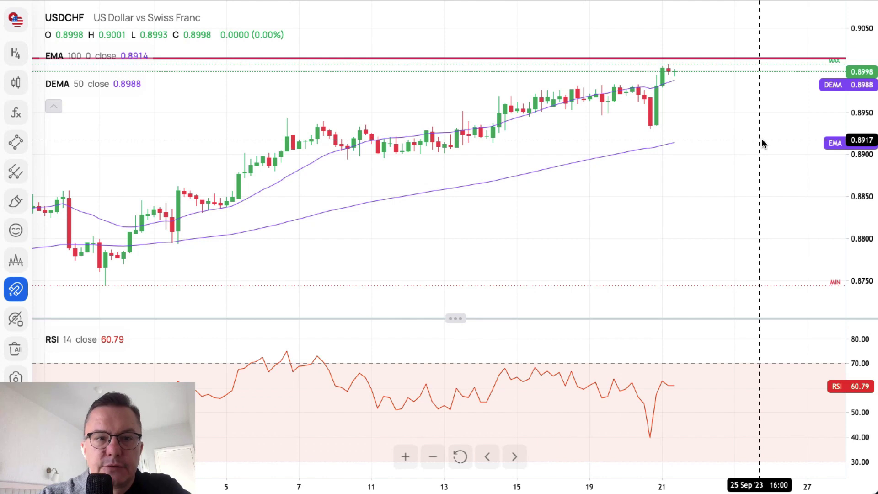
scroll(763, 141, "right", 1)
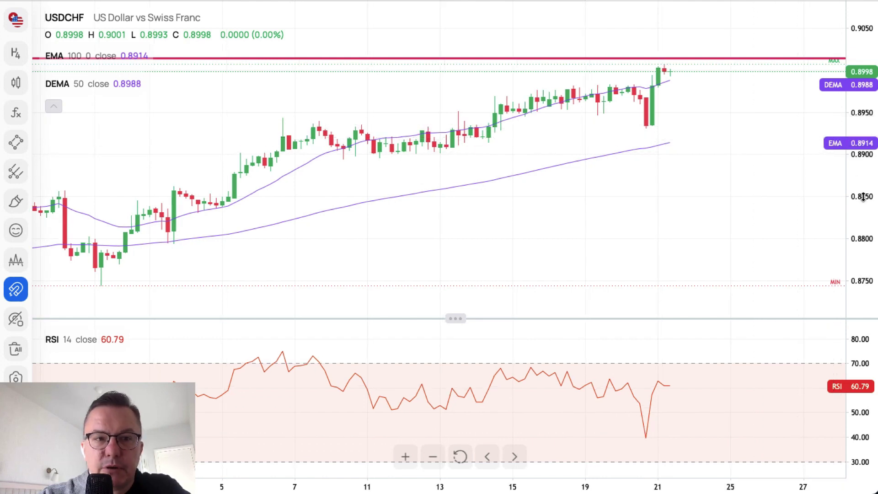
left_click_drag(857, 173, 862, 178)
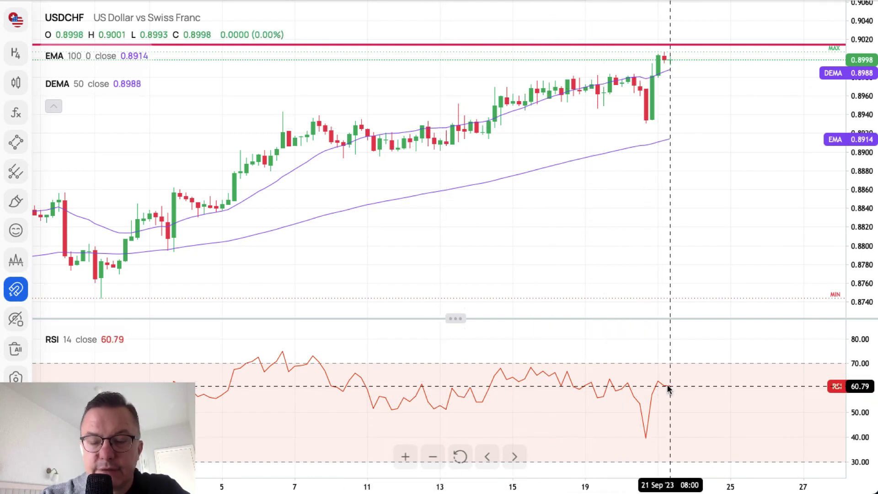
left_click_drag(596, 282, 673, 281)
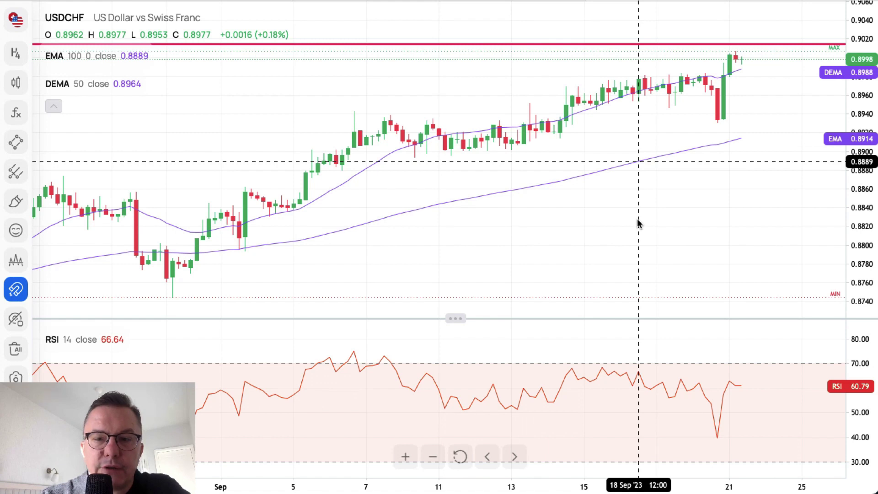
Step: Draw a horizontal line through the 6 September high at 0.8943
left_click(434, 456)
left_click(433, 456)
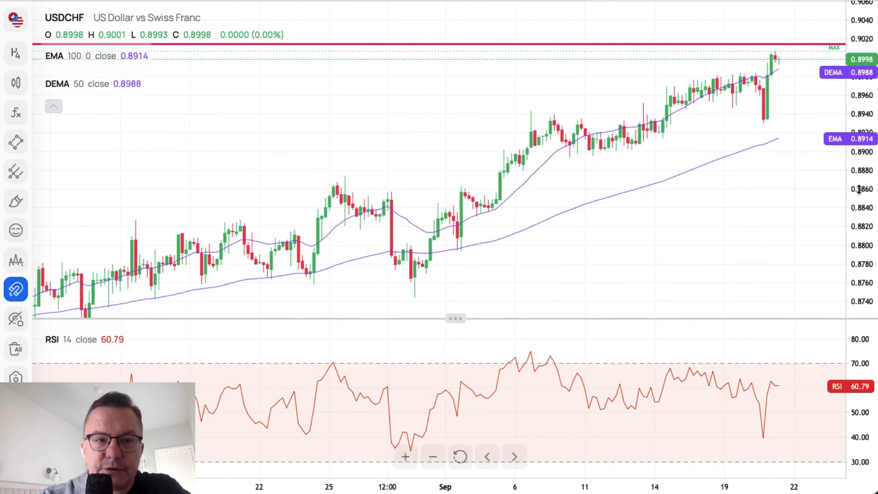
left_click_drag(859, 189, 859, 201)
left_click_drag(680, 255, 659, 241)
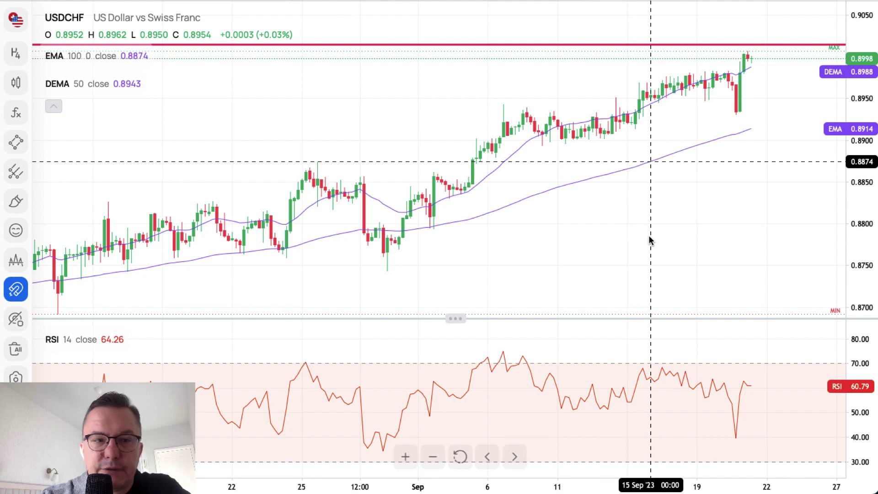
left_click(16, 142)
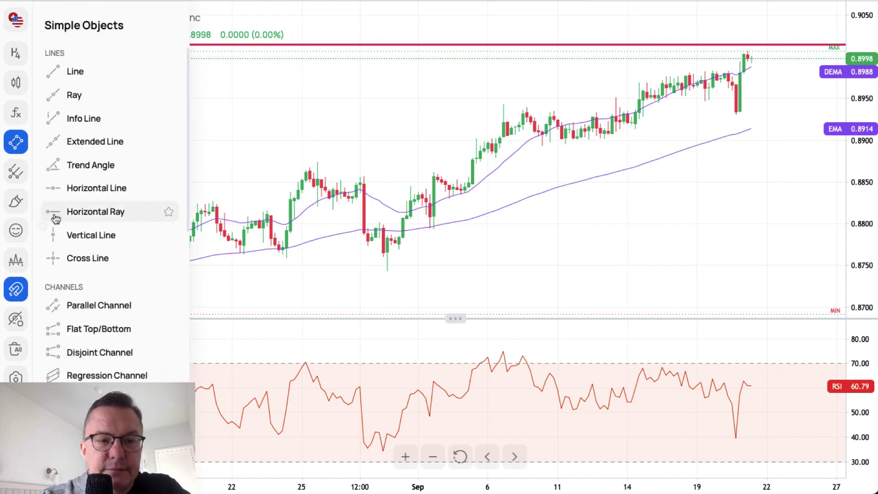
left_click(73, 188)
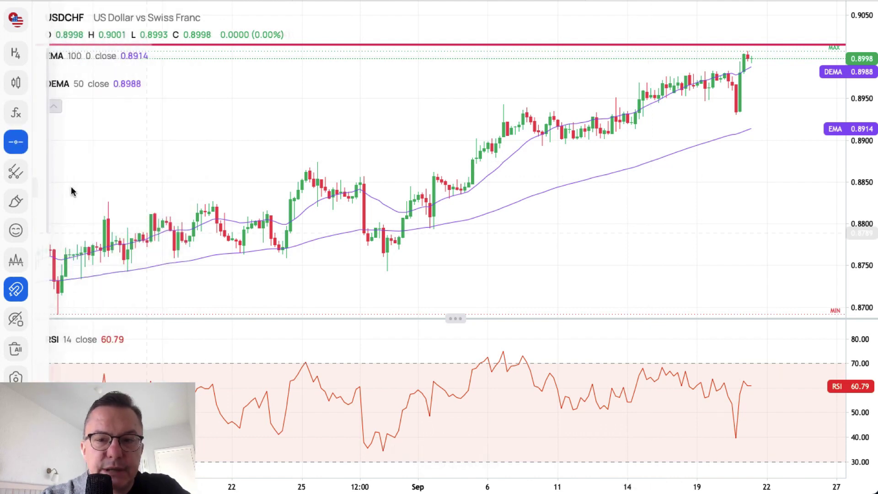
left_click(505, 104)
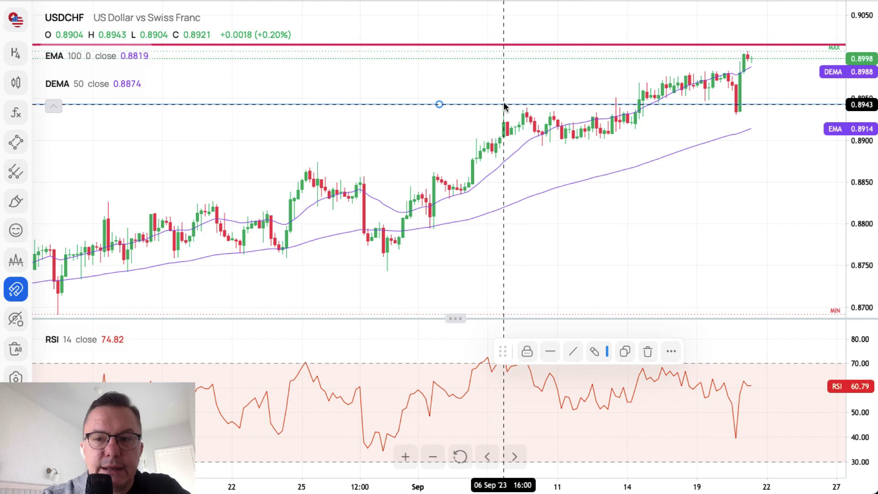
Step: Format the 0.8943 horizontal line in green with the medium line width
left_click(595, 351)
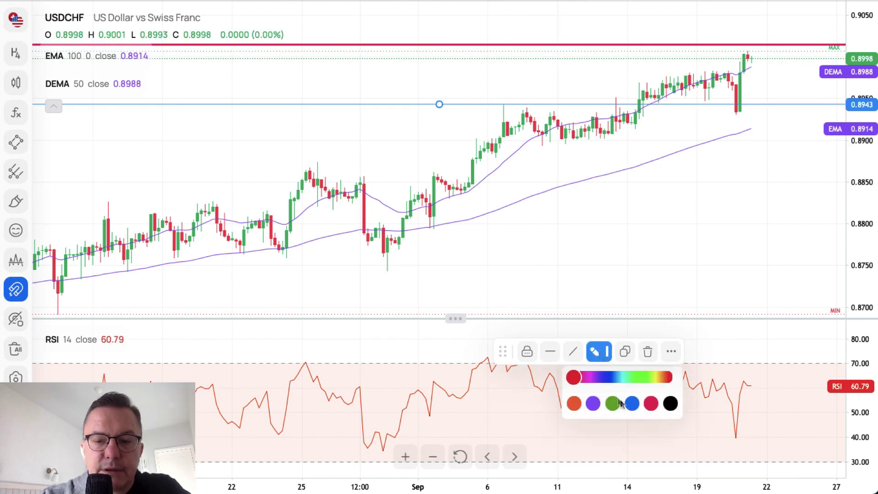
left_click(549, 353)
left_click(589, 378)
left_click(677, 213)
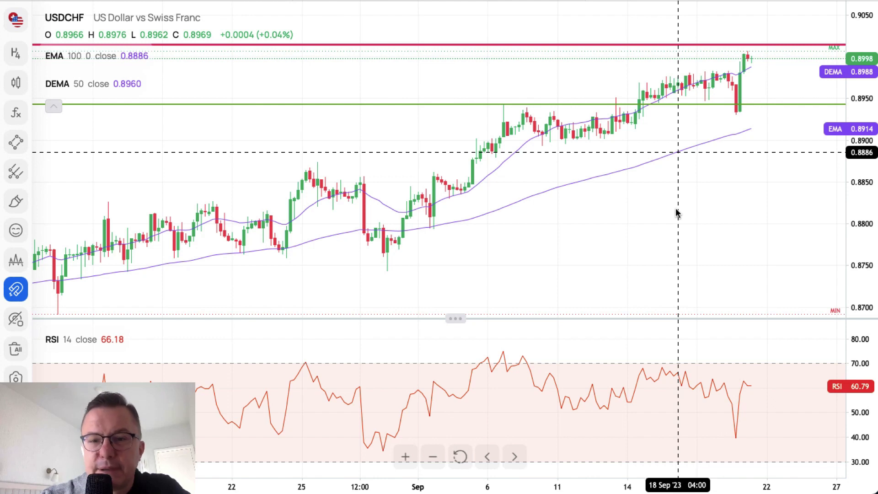
Step: Duplicate the 0.8943 line and place the copy at the low of the sharp drop just before 21 September
left_click(532, 105)
left_click(625, 352)
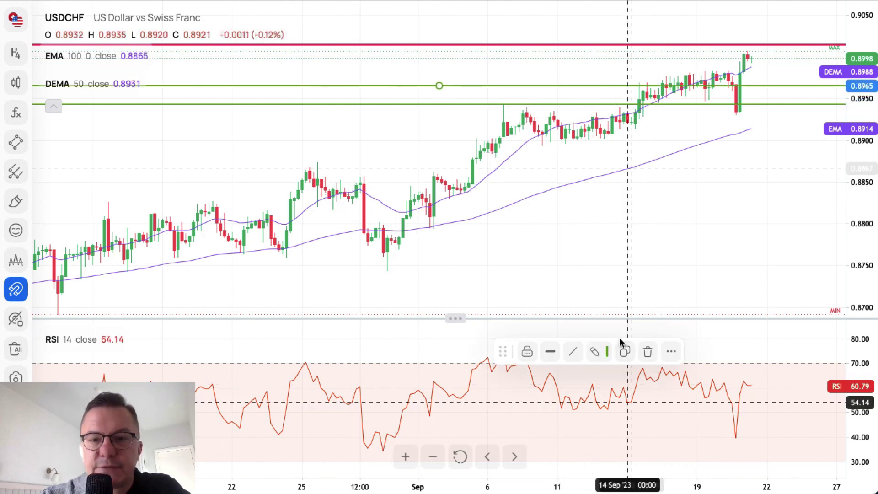
mouse_move(441, 86)
left_mouse_down()
mouse_move(442, 105)
mouse_move(737, 114)
left_mouse_up()
left_click(710, 226)
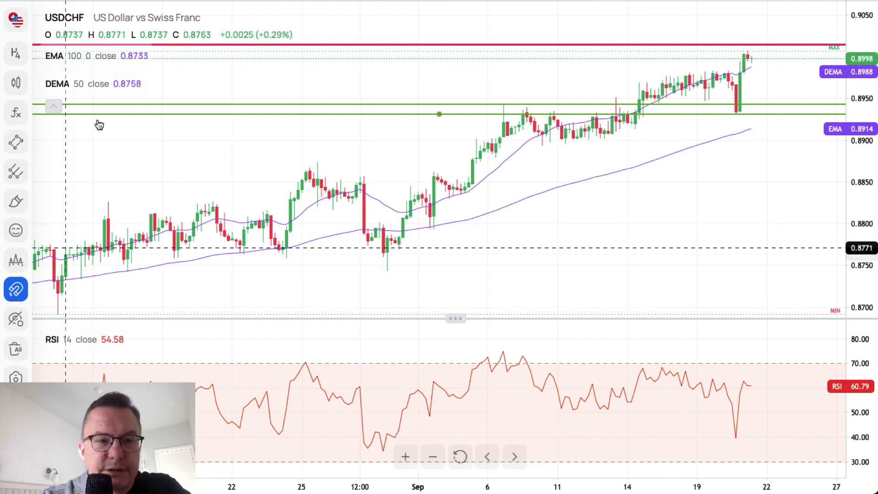
Step: Draw a horizontal line through the swing low just before 11 September at 0.8894
left_click(16, 142)
left_click(68, 192)
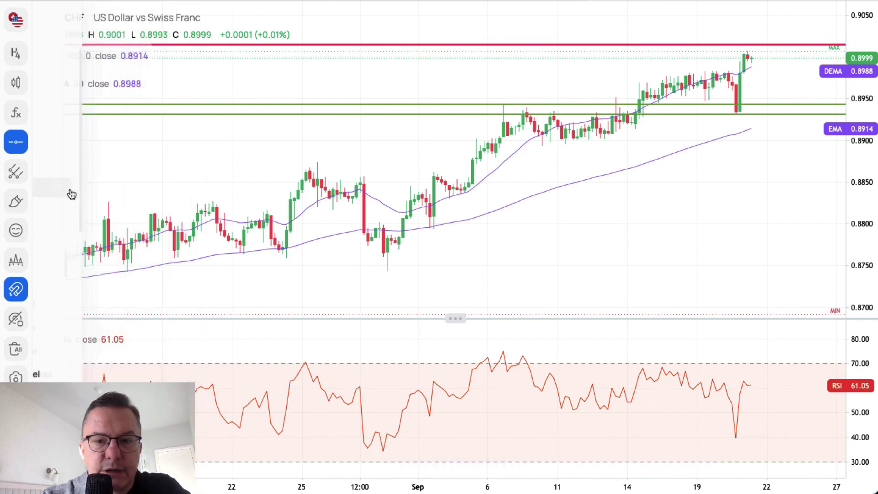
left_click(541, 146)
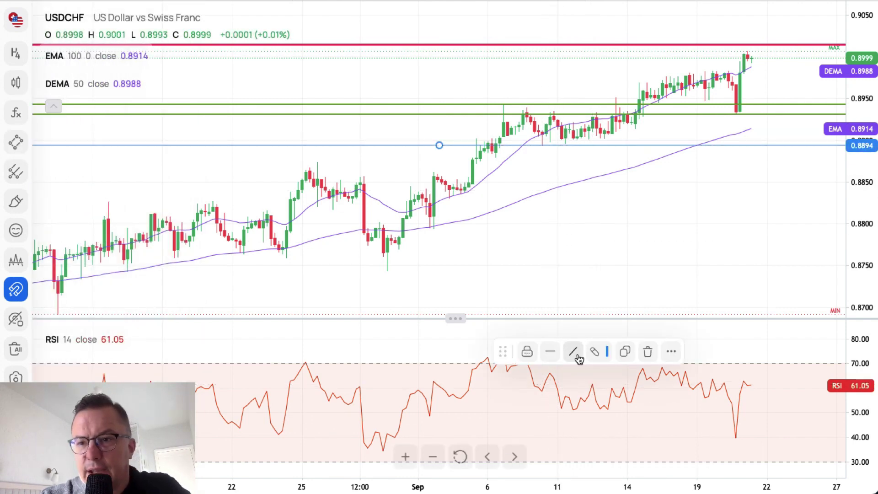
Step: Format the 0.8894 horizontal line with the thickest line width and green color
left_click(551, 353)
left_click(617, 384)
left_click(605, 352)
left_click(613, 404)
left_click(665, 257)
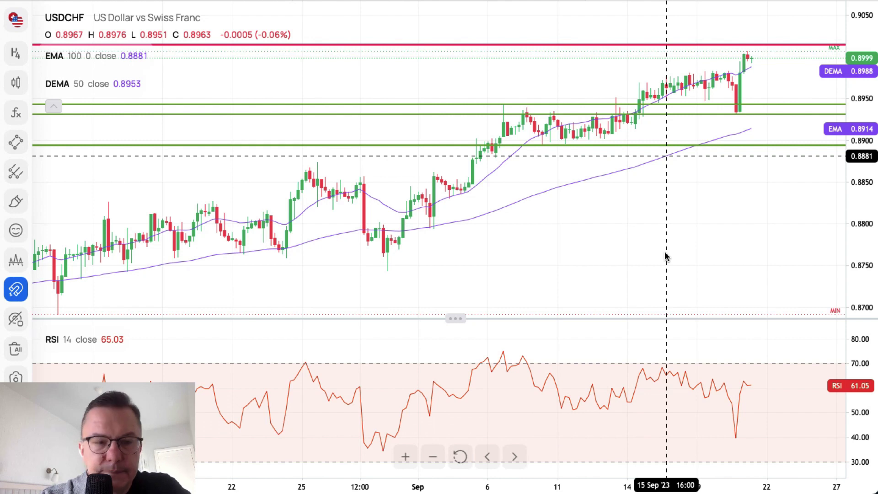
Step: Load the NZDUSD market and set its chart to the 4-hour timeframe
mouse_move(133, 54)
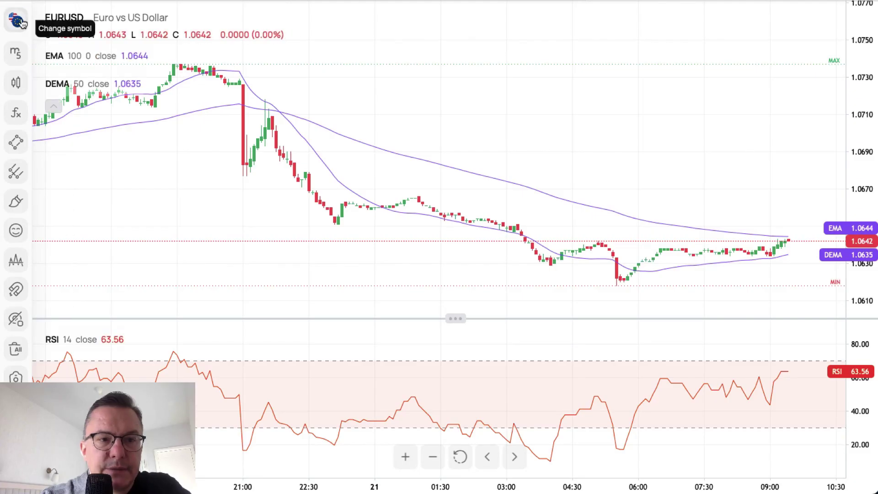
left_click(18, 21)
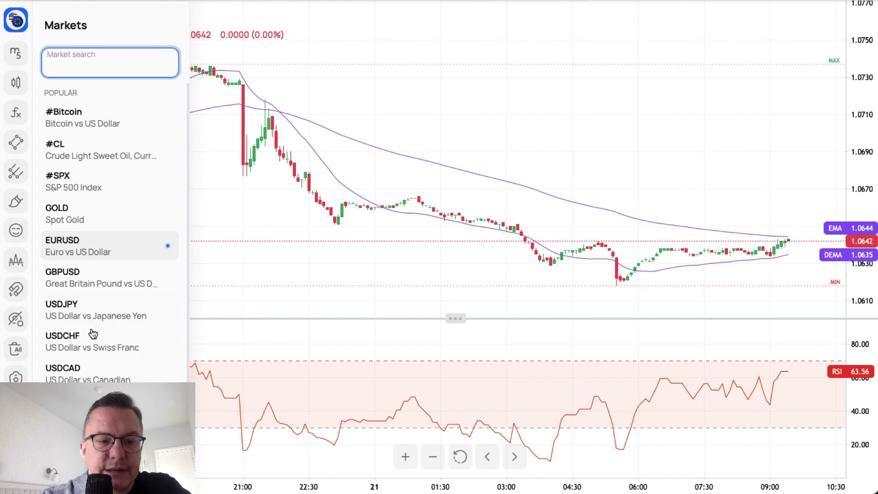
scroll(91, 378, "down", 2)
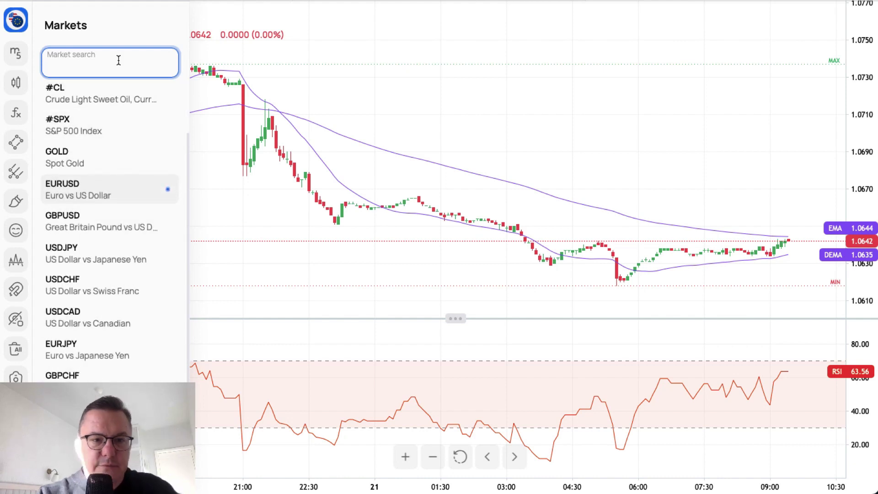
type("NZDUSD")
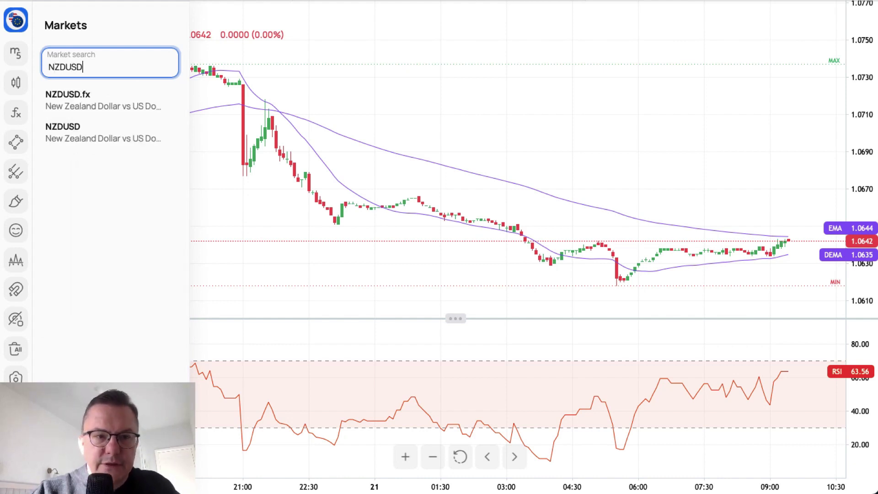
left_click(105, 137)
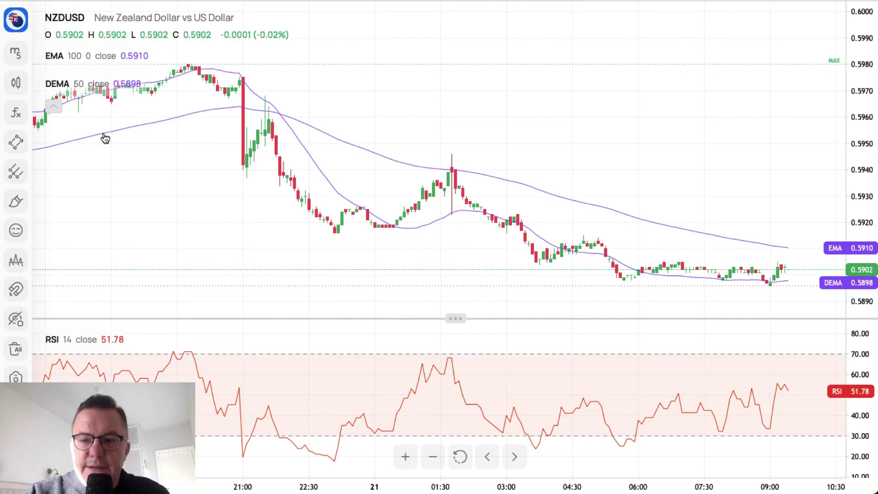
left_click(16, 53)
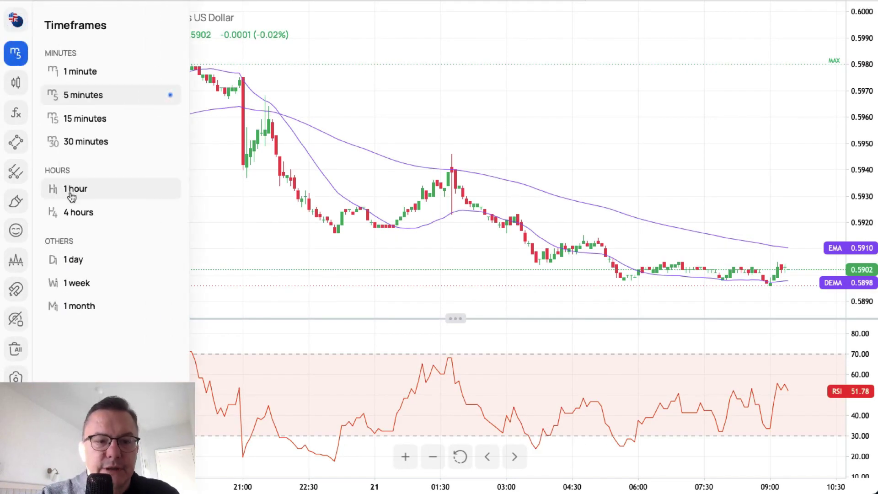
left_click(73, 211)
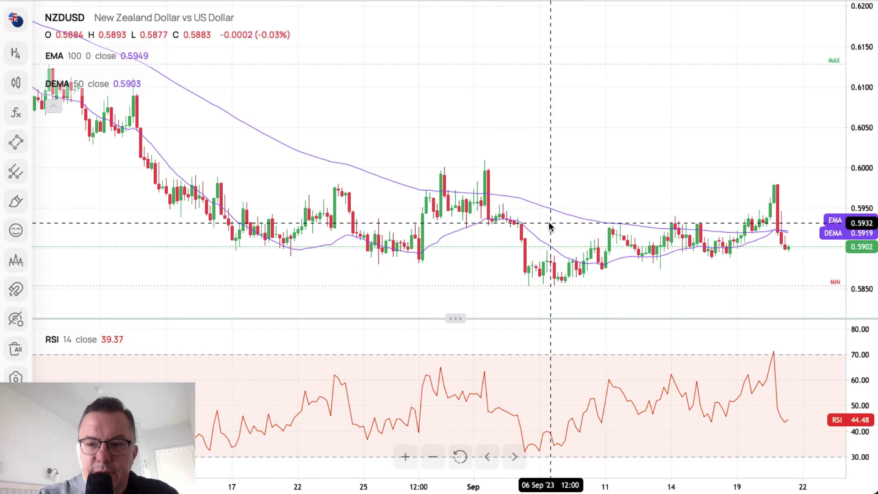
left_click_drag(629, 141, 465, 146)
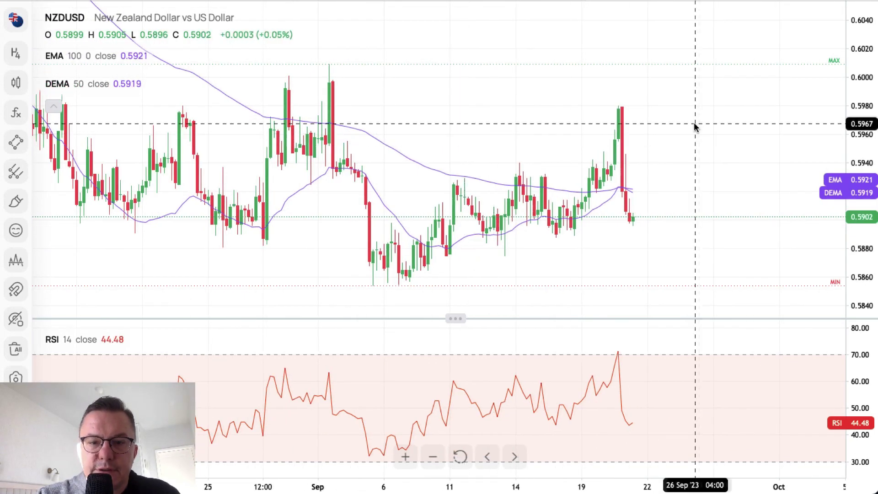
Step: Draw a horizontal line through the 30 August swing high at 0.6001 and color it crimson red
left_click(18, 138)
left_click(94, 188)
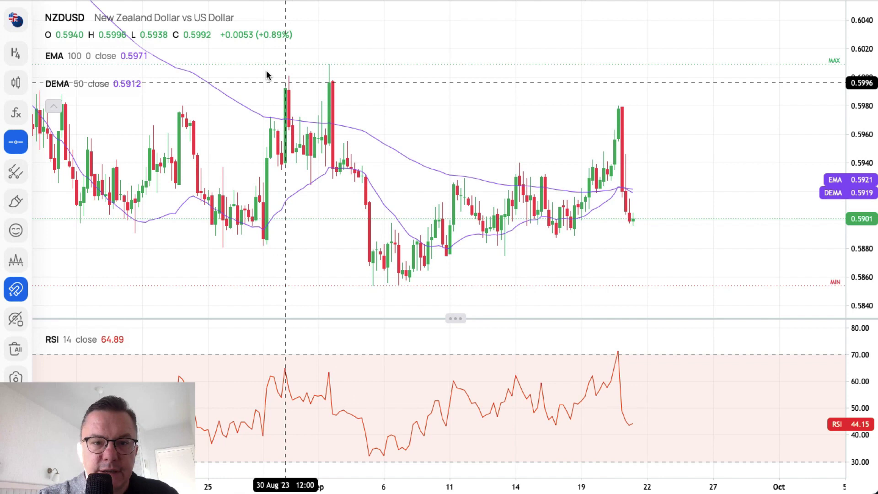
left_click(289, 79)
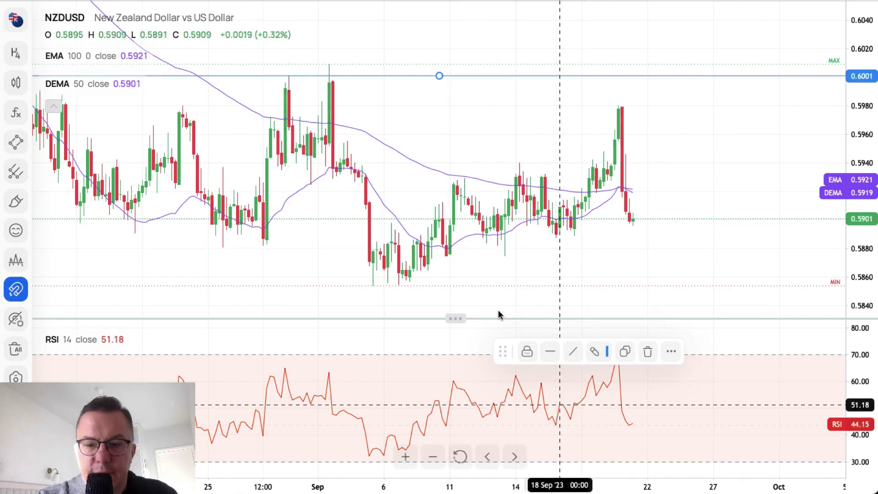
left_click(596, 351)
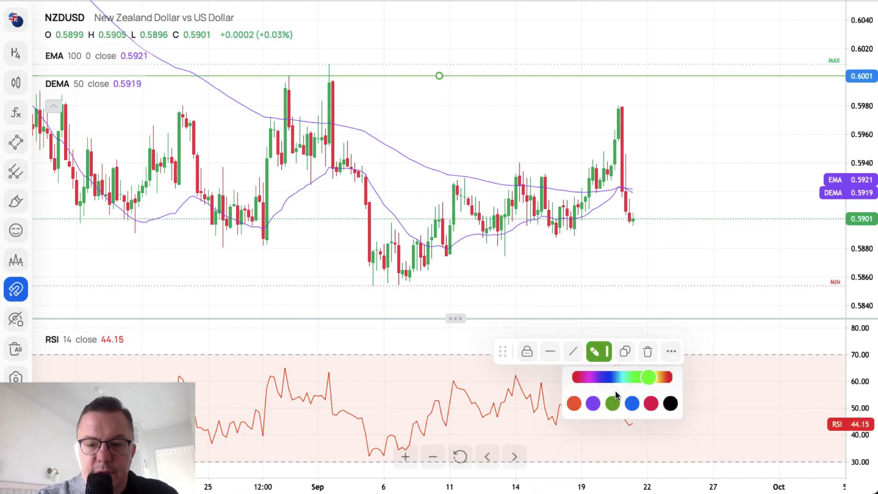
left_click(654, 403)
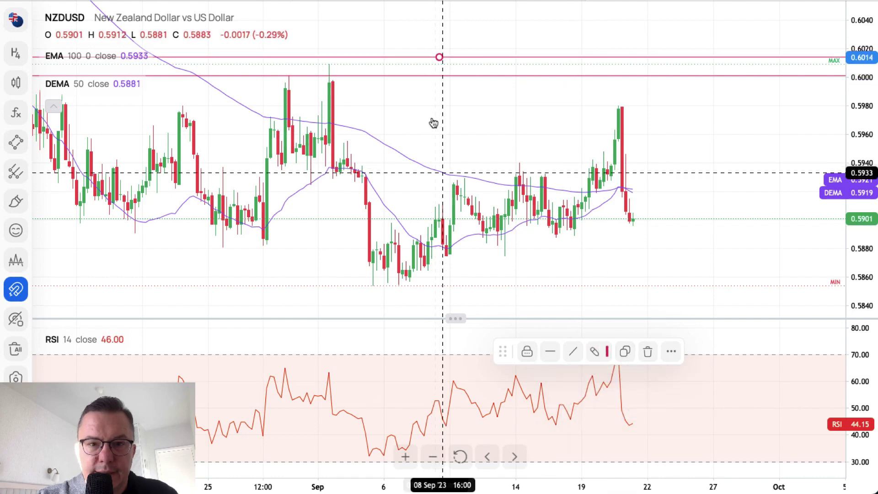
Step: Duplicate the 0.6001 line twice, placing one copy at the highest peak in early September and another at the 20 September peak at 0.5980
left_click(364, 64)
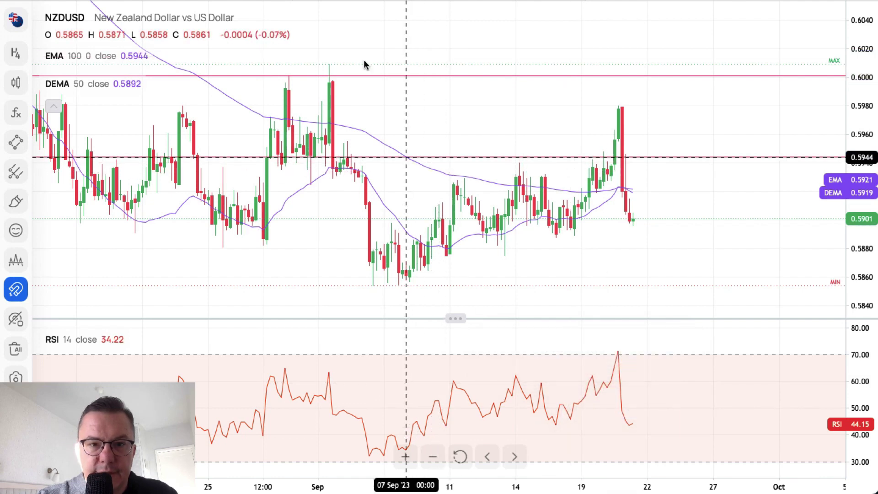
left_click(331, 68)
left_click(625, 351)
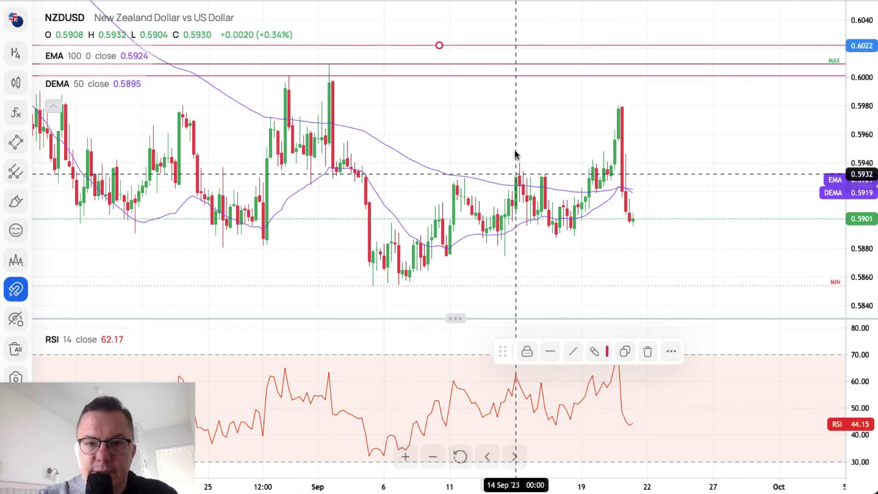
key("Delete")
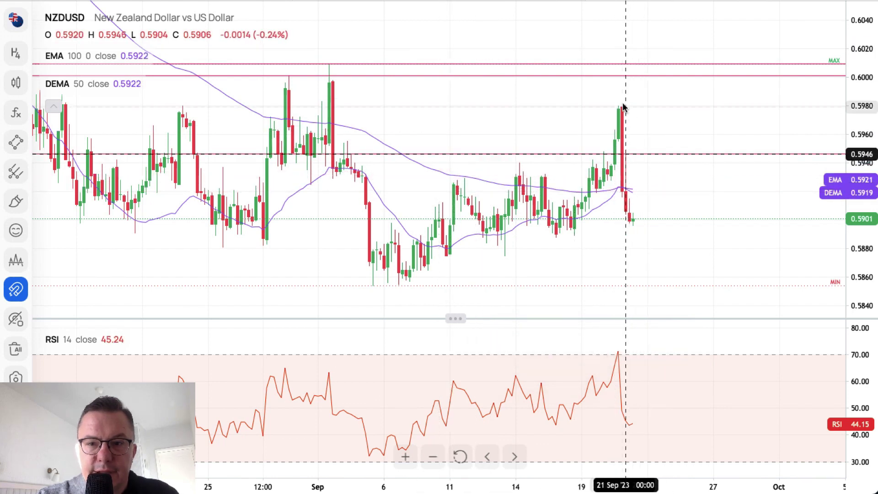
key("alt+h")
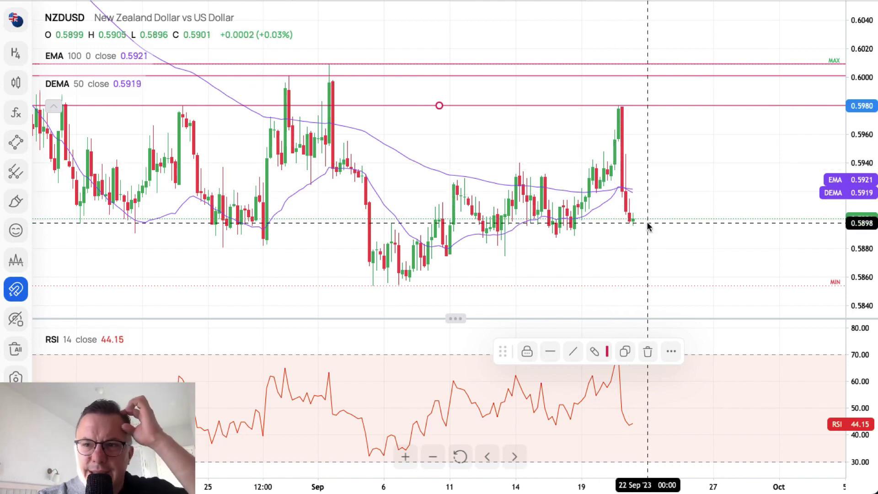
Step: Draw a rising trend line from the 6 September low at 0.5855 along the swing lows to about 0.5912 on 26 September
left_click(16, 143)
left_click(70, 72)
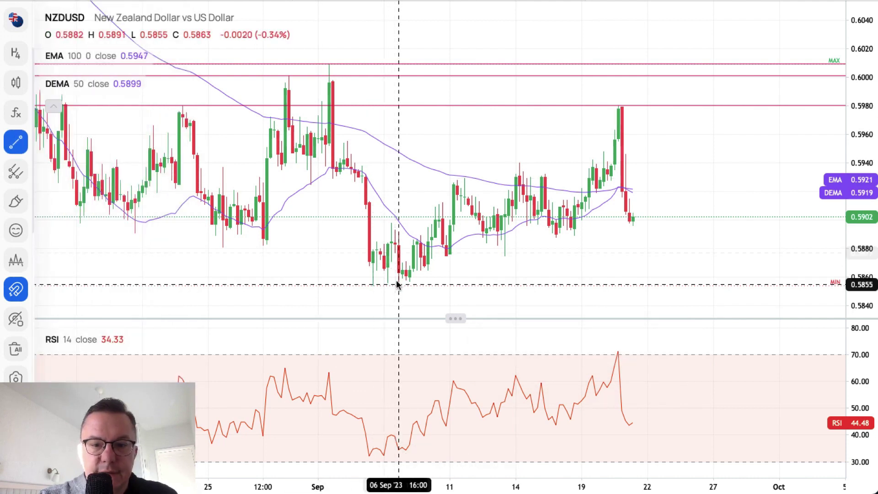
left_click(401, 285)
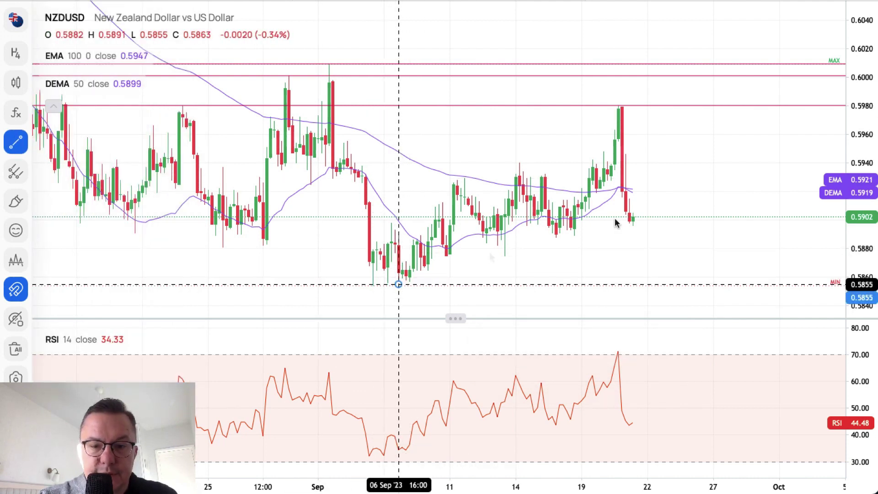
left_click(694, 202)
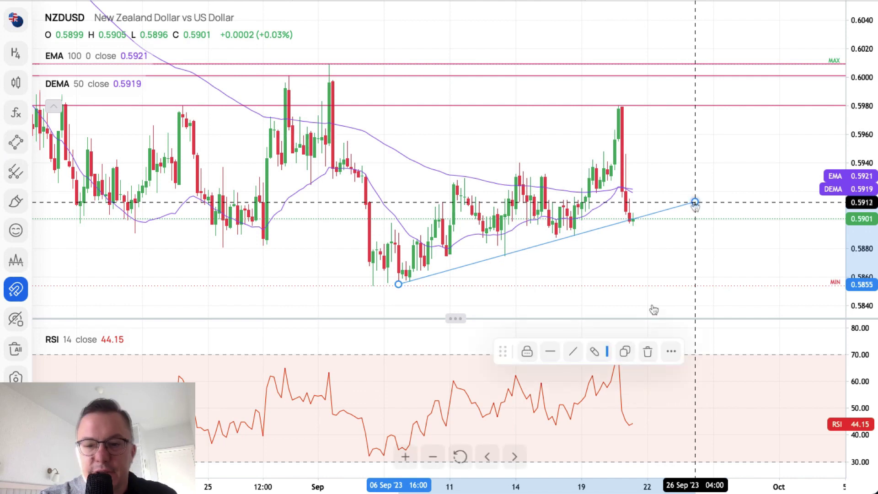
Step: Format the rising trend line in orange with a thicker line width
left_click(604, 352)
left_click(664, 378)
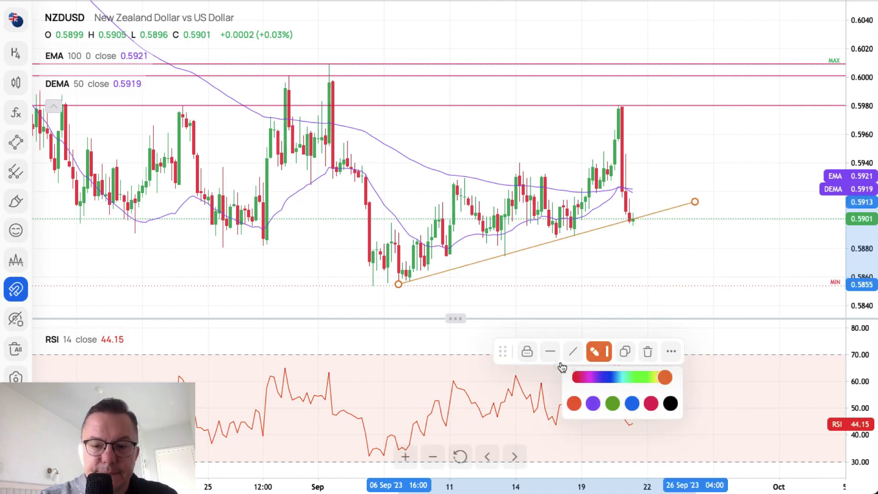
left_click(550, 353)
left_click(617, 379)
left_click(669, 260)
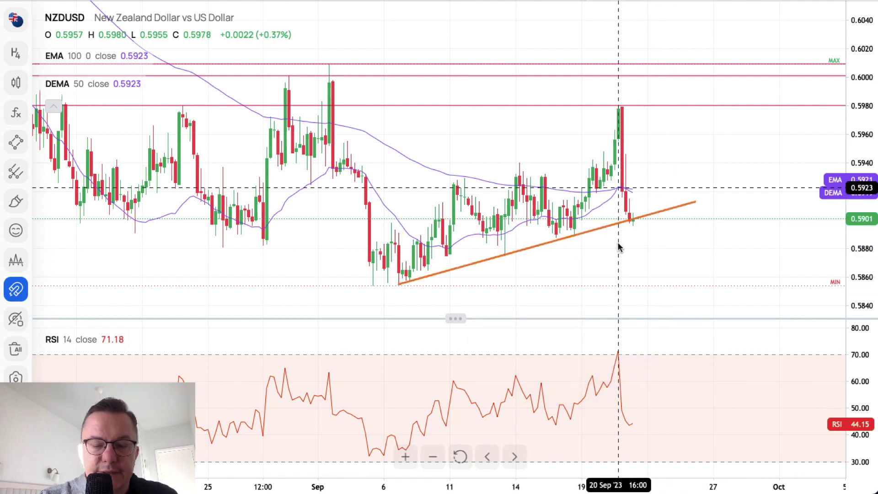
Step: Draw a horizontal ray from the 18 September swing low at 0.5889
left_click(18, 145)
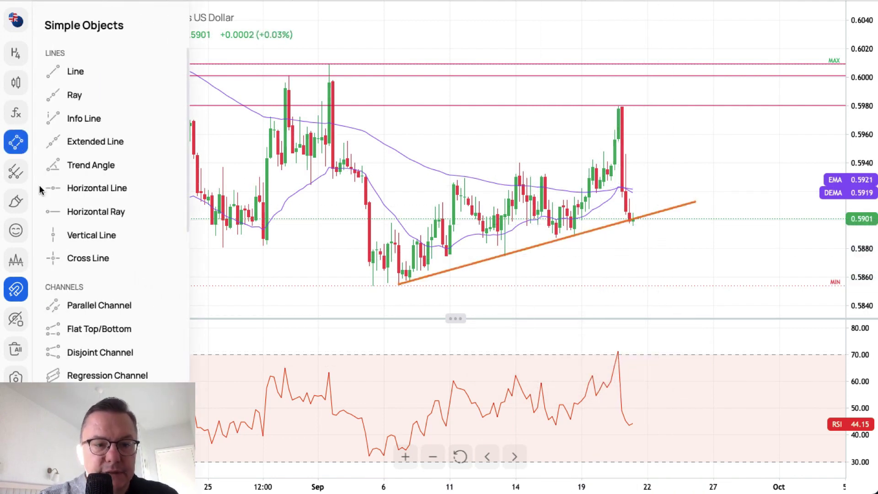
left_click(45, 210)
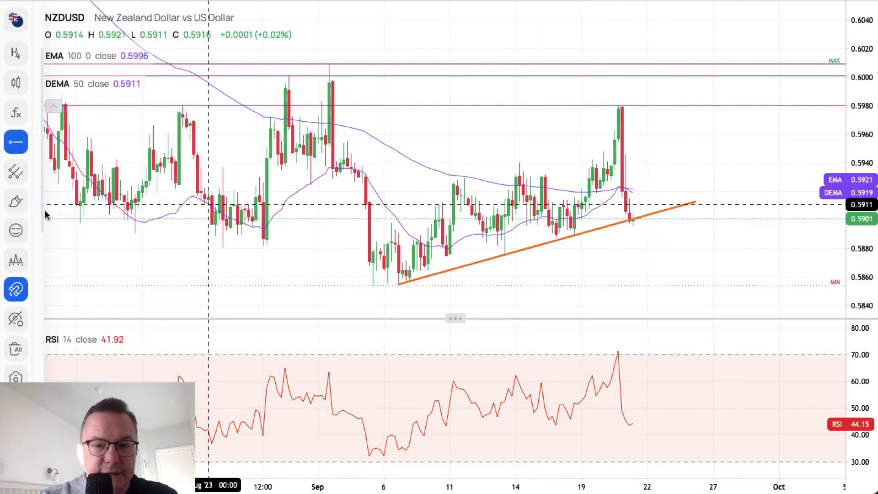
left_click(573, 235)
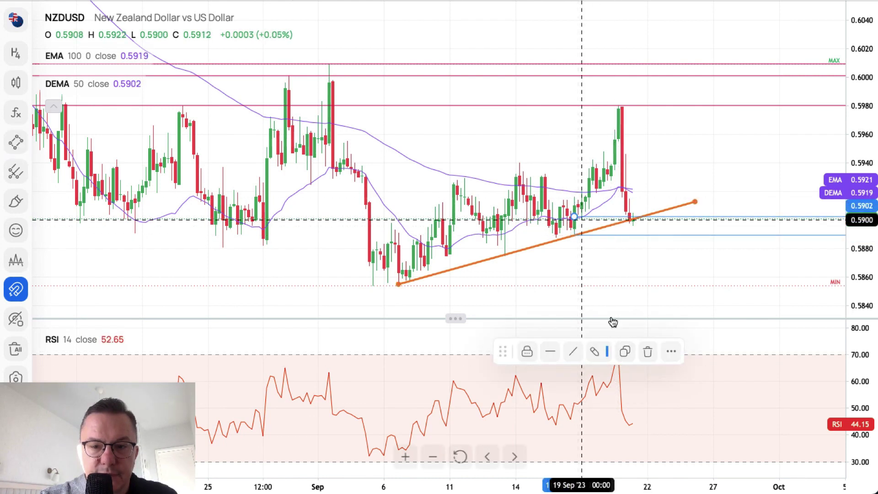
Step: Duplicate the 0.5889 horizontal ray onto the 13 September swing low and onto the 5 September low at 0.5854
left_click(527, 240)
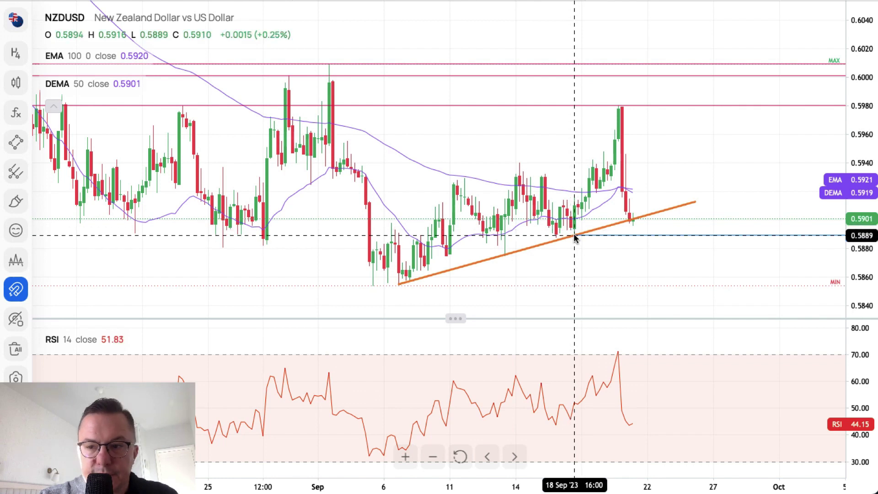
left_click(504, 258)
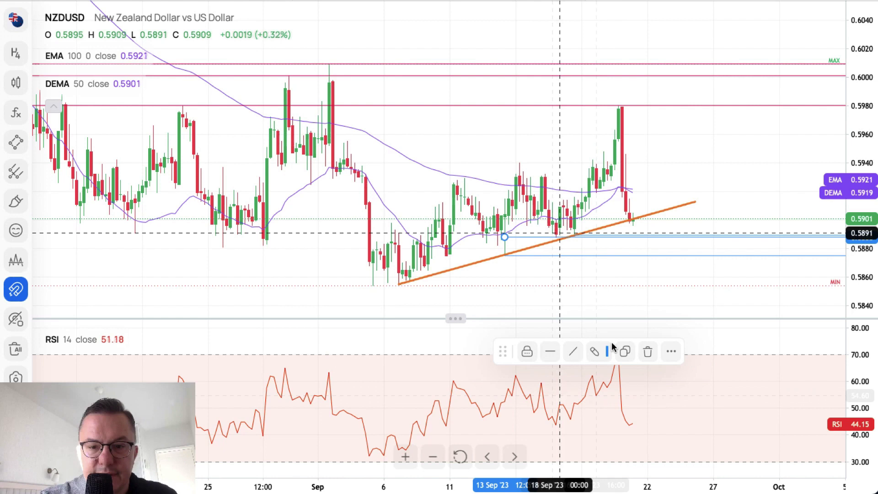
left_click(402, 270)
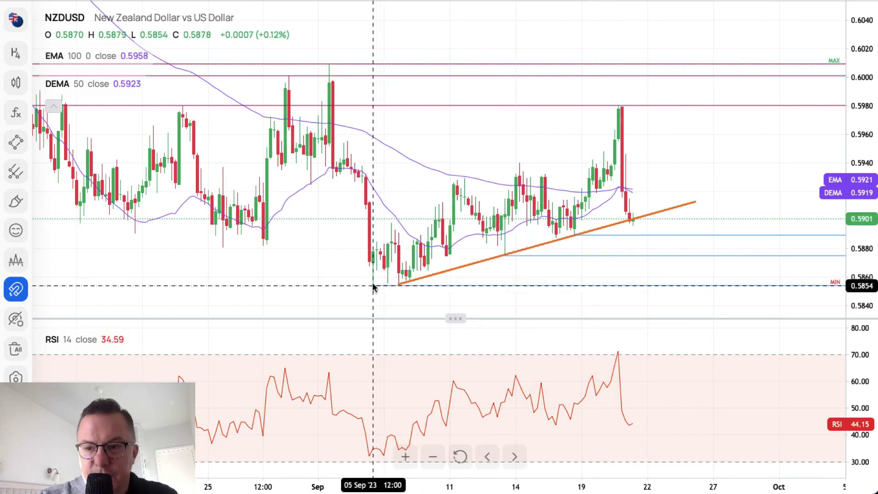
left_click(373, 286)
left_click(701, 138)
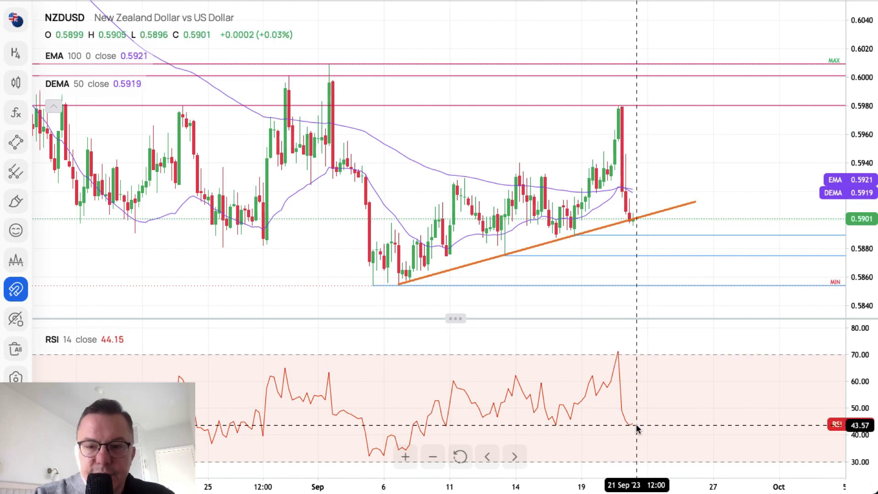
left_click(405, 457)
left_click_drag(670, 153, 742, 153)
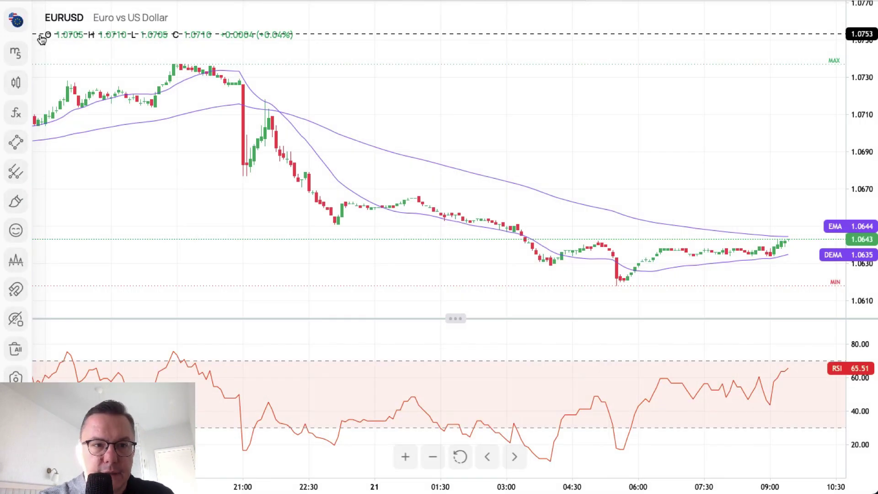
Step: Load the S&P 500 Index (#SPX) market and set its chart to the 4-hour timeframe
left_click(16, 21)
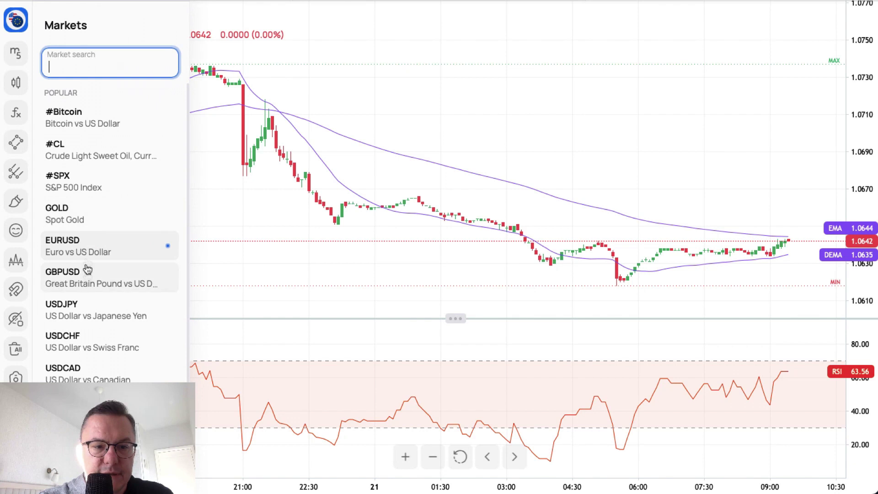
left_click(73, 181)
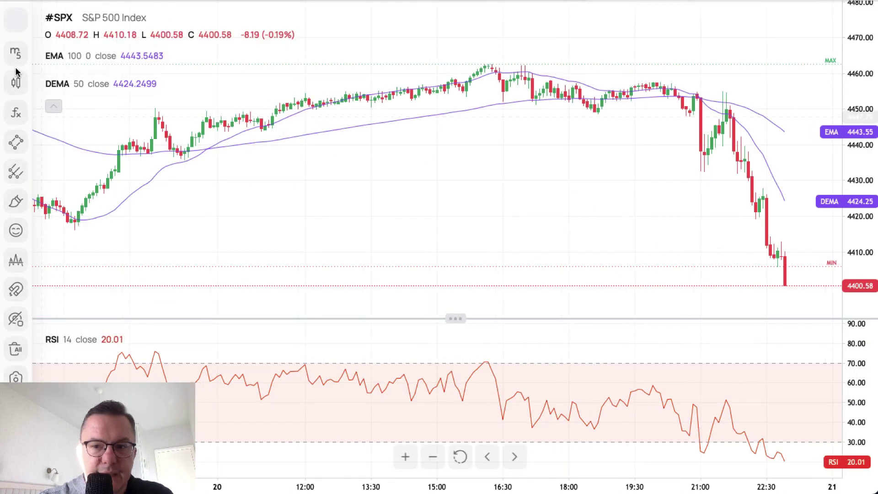
left_click(16, 53)
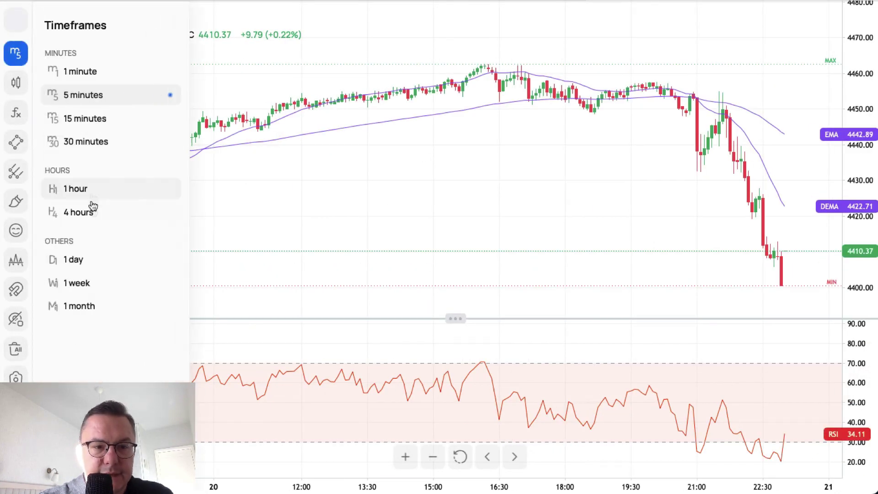
left_click(93, 214)
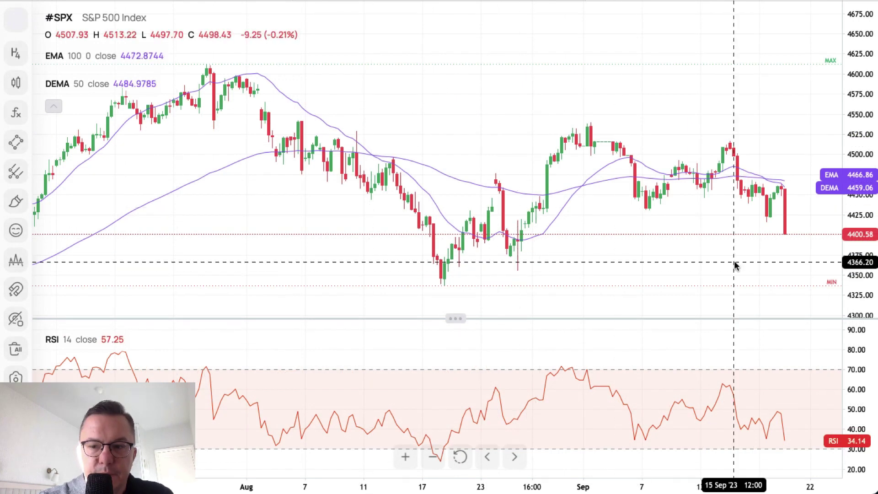
scroll(612, 280, "right", 3)
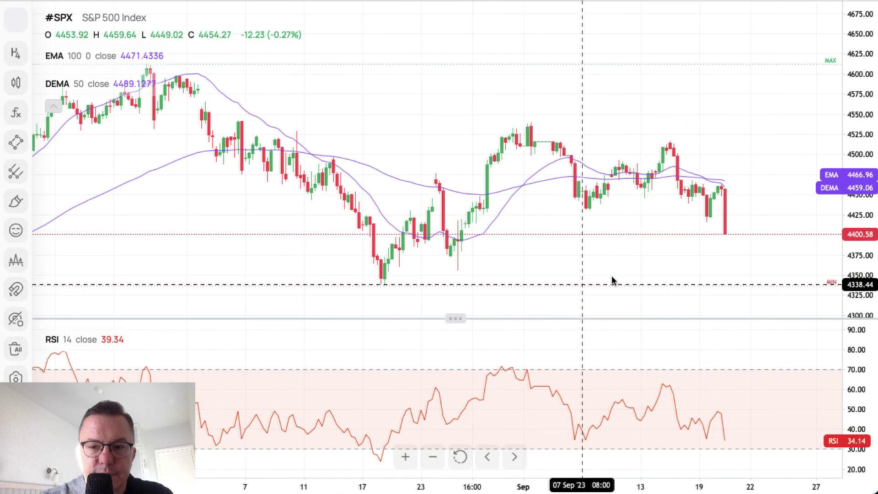
double_click(857, 267)
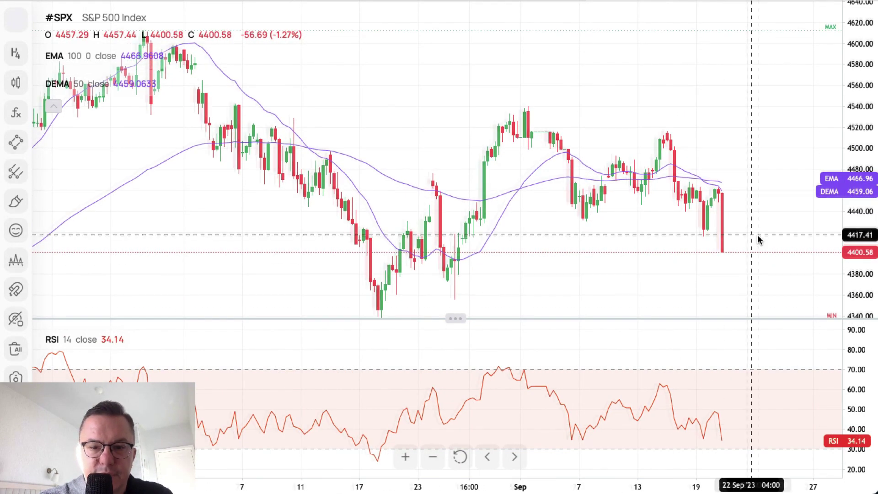
Step: Draw a horizontal line snapped to the 18 August swing low at 4336.98 with magnet mode on, and colour it green
scroll(640, 297, "right", 1)
left_click(405, 459)
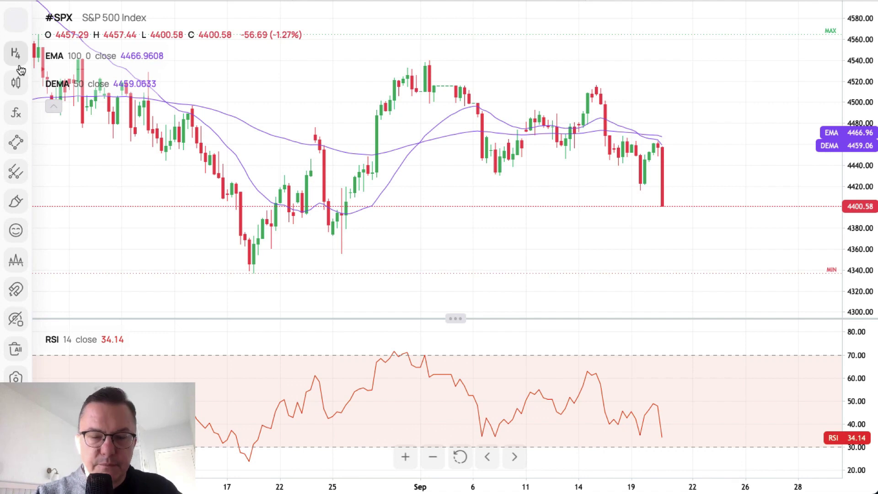
left_click(16, 142)
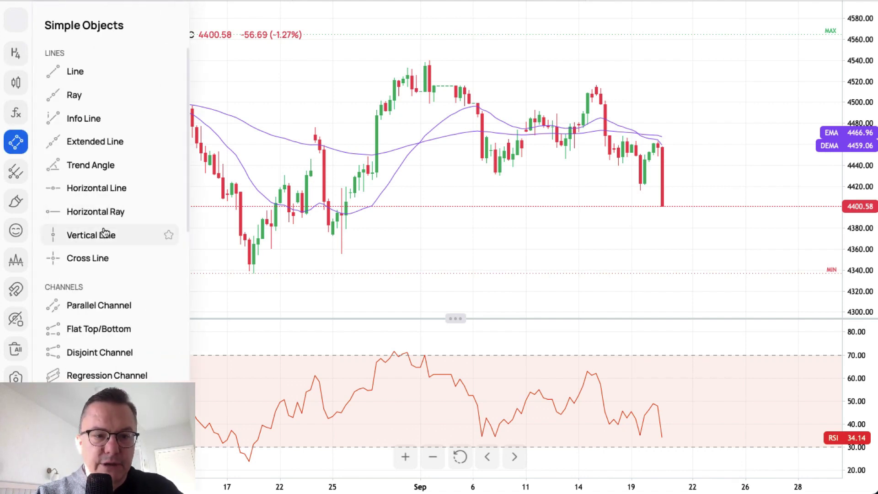
left_click(96, 188)
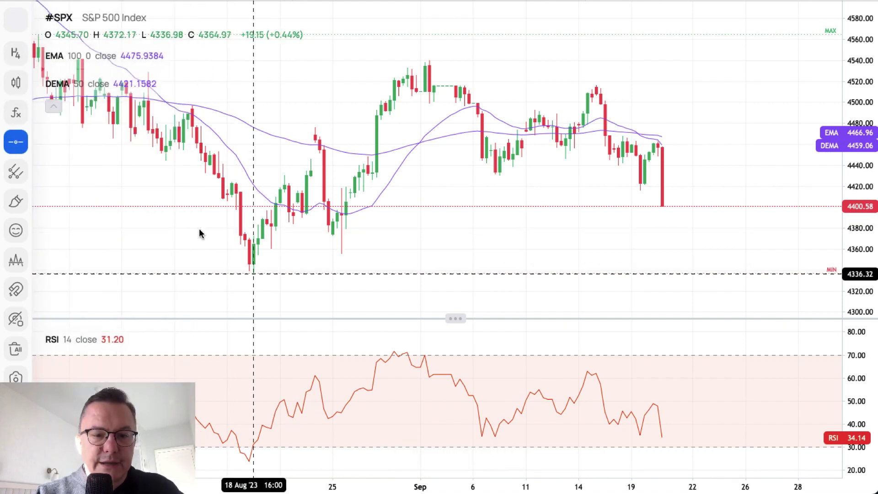
left_click(17, 288)
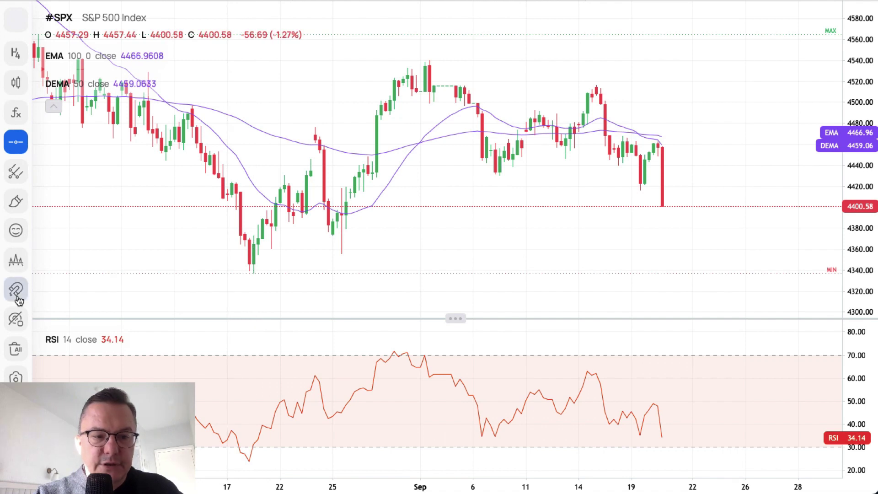
left_click(253, 274)
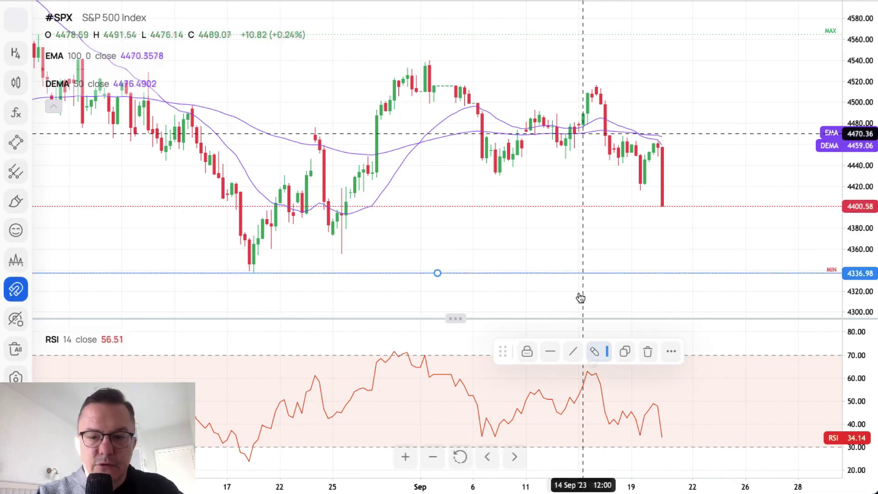
left_click(595, 352)
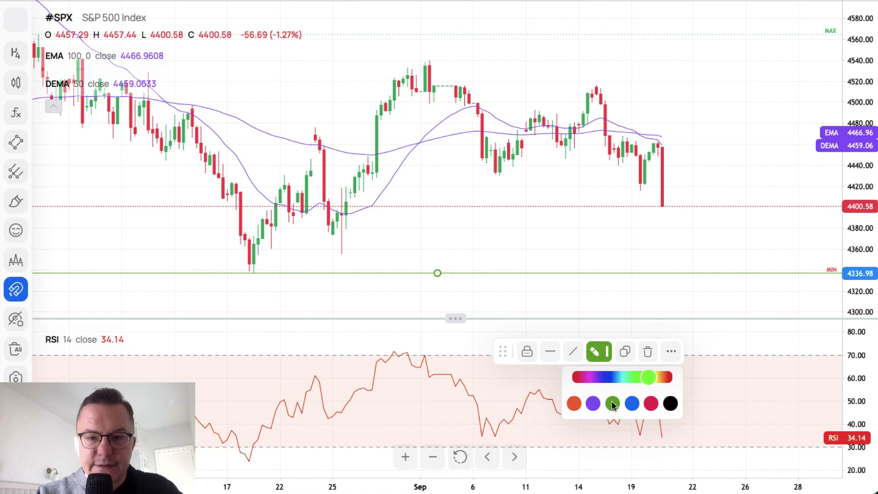
Step: Duplicate the green horizontal line and place the copy on the 25 August low at 4356.03
left_click(626, 352)
left_click_drag(437, 254, 343, 254)
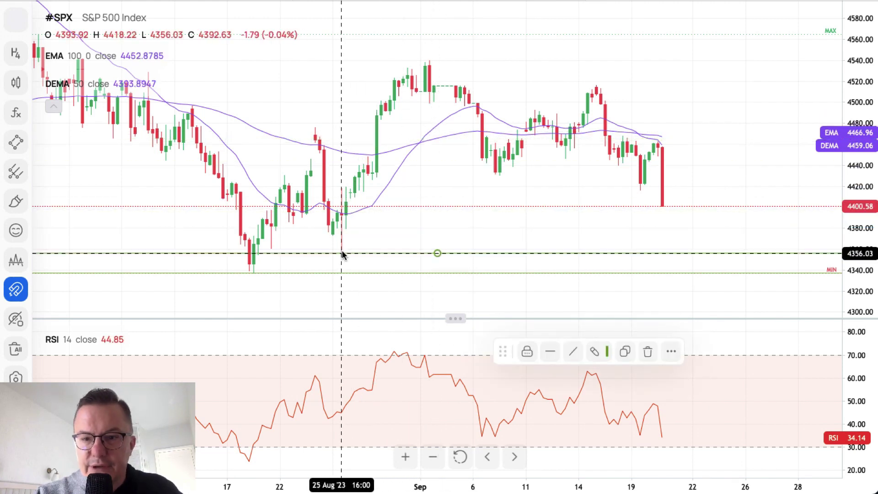
left_click(494, 231)
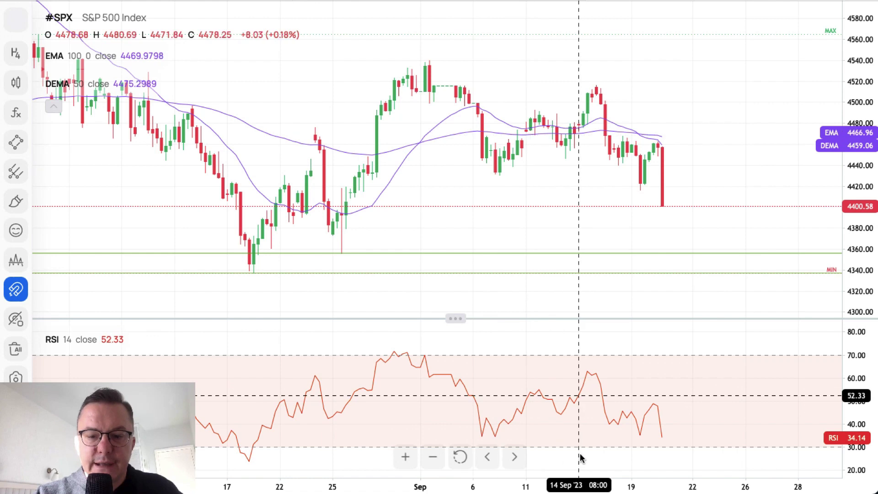
Step: Draw a horizontal line at the early-September swing low at 4430.61 and colour it crimson red
left_click(15, 143)
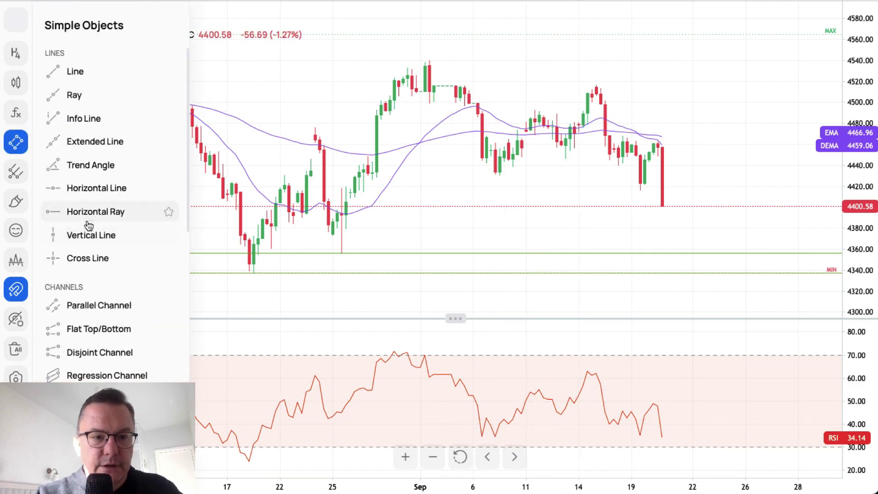
left_click(95, 187)
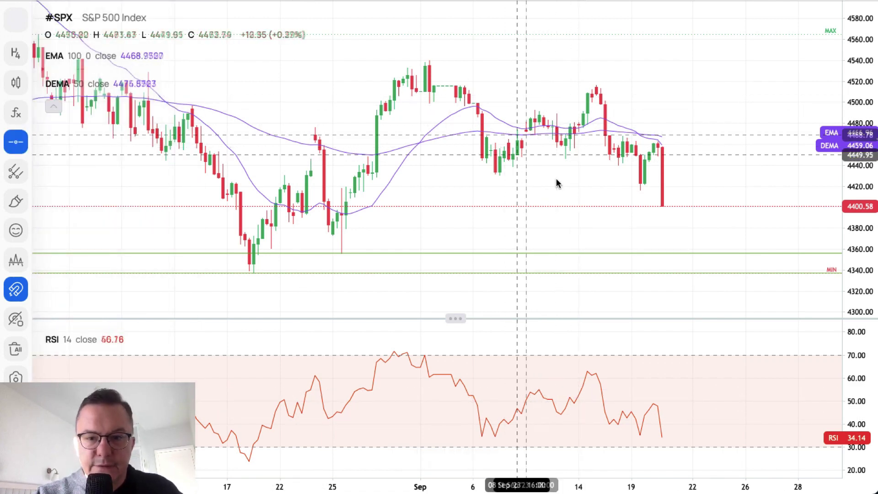
left_click(501, 179)
left_click(597, 351)
left_click(651, 403)
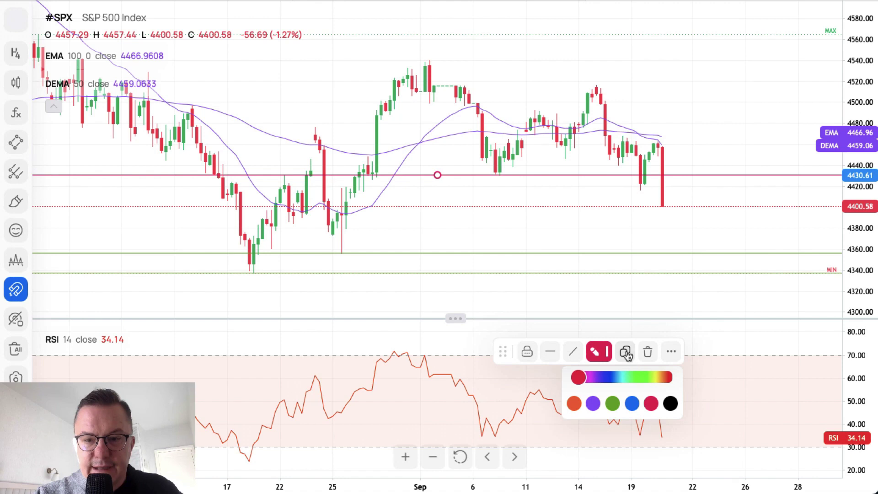
Step: Duplicate the red horizontal line and place the copy on the 19 September low at 4416.15
left_click_drag(437, 175, 438, 156)
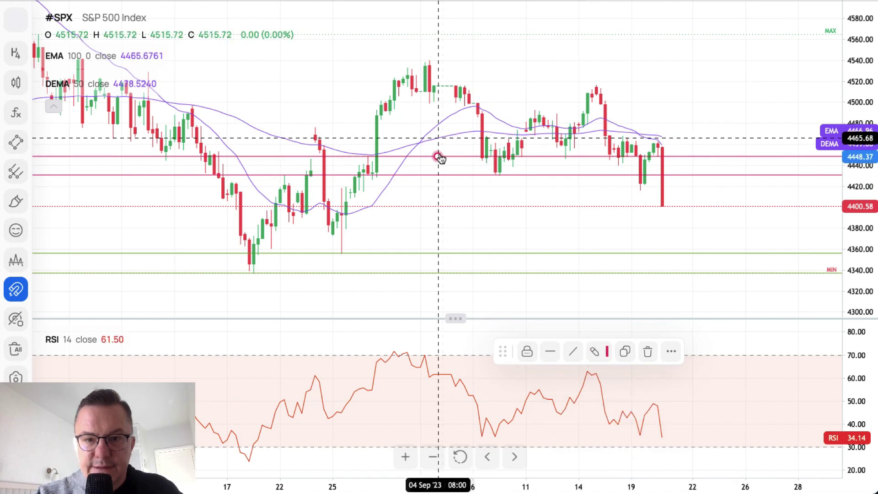
key("Delete")
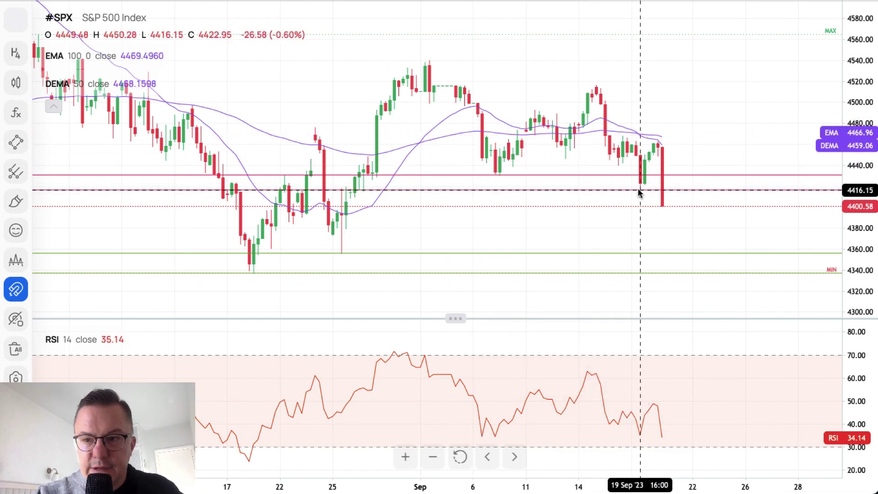
key("alt+h")
left_click(716, 66)
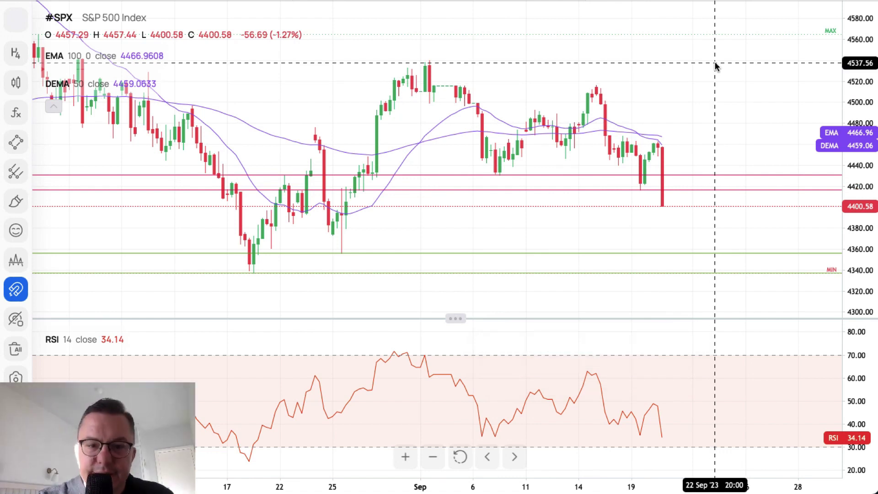
Step: Draw a rising trend line from the 18 August low at 4336.98 along the 25 August low to about 4455 on 28 September
scroll(706, 110, "right", 2)
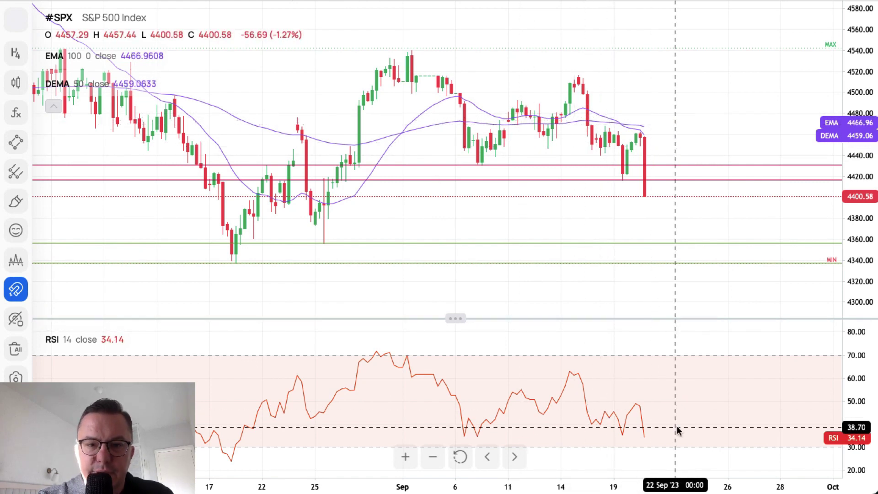
left_click(15, 142)
left_click(92, 82)
left_click(235, 264)
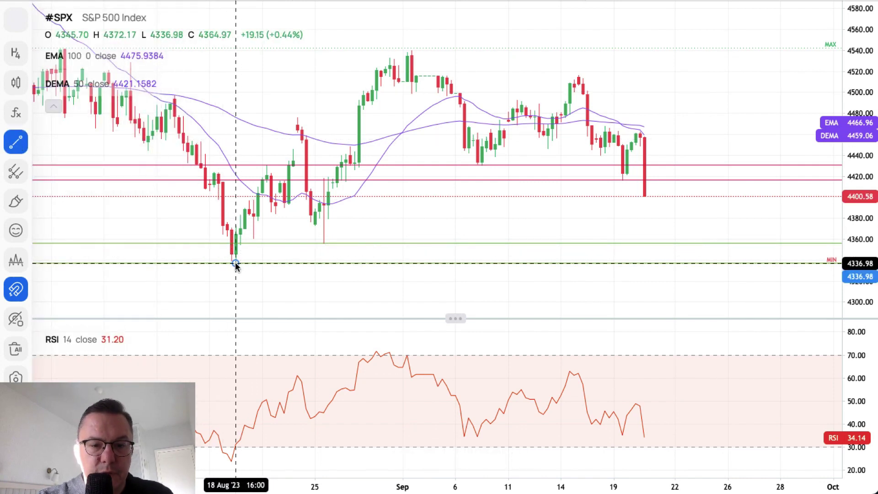
left_click(780, 139)
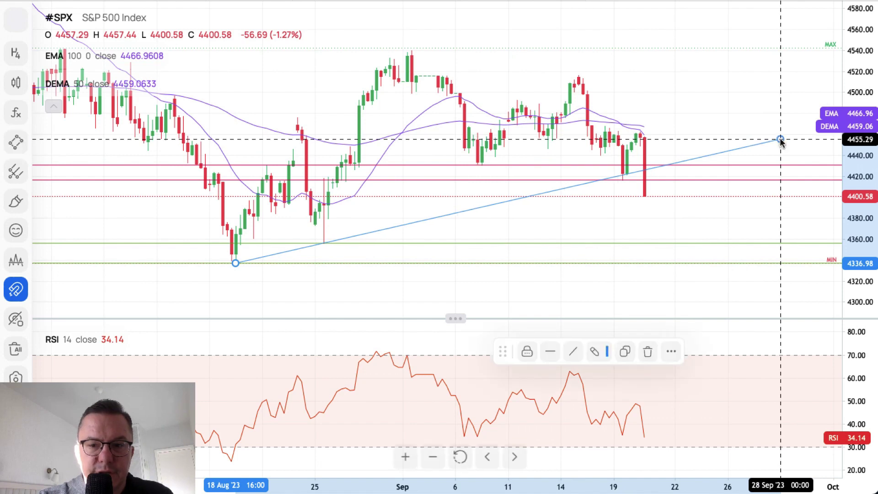